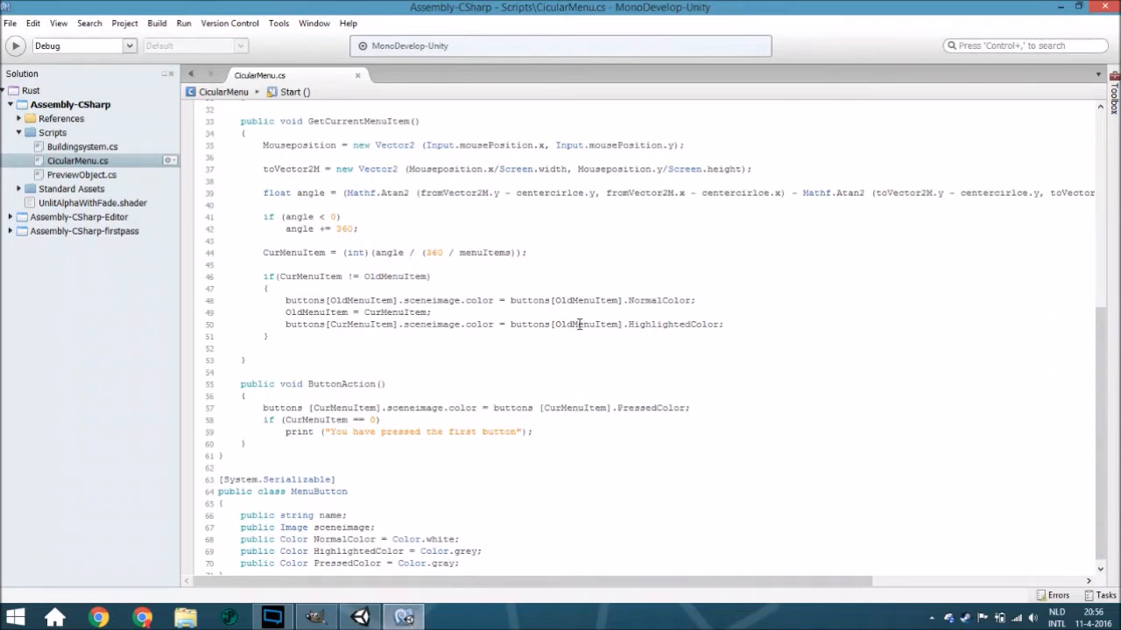
# In GetCurrentMenuItem, replace OldMenuItem with CurMenuItem as the index of the buttons entry that supplies HighlightedColor
pyautogui.doubleClick(579, 325)
pyautogui.write('cur')
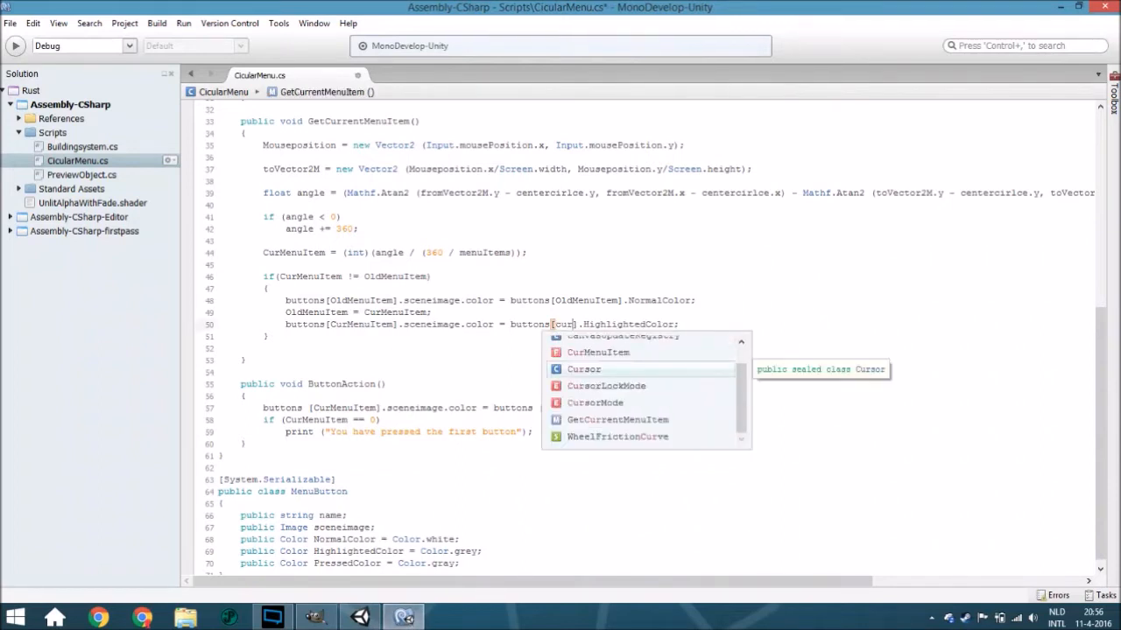
pyautogui.write('M')
pyautogui.press('Return')
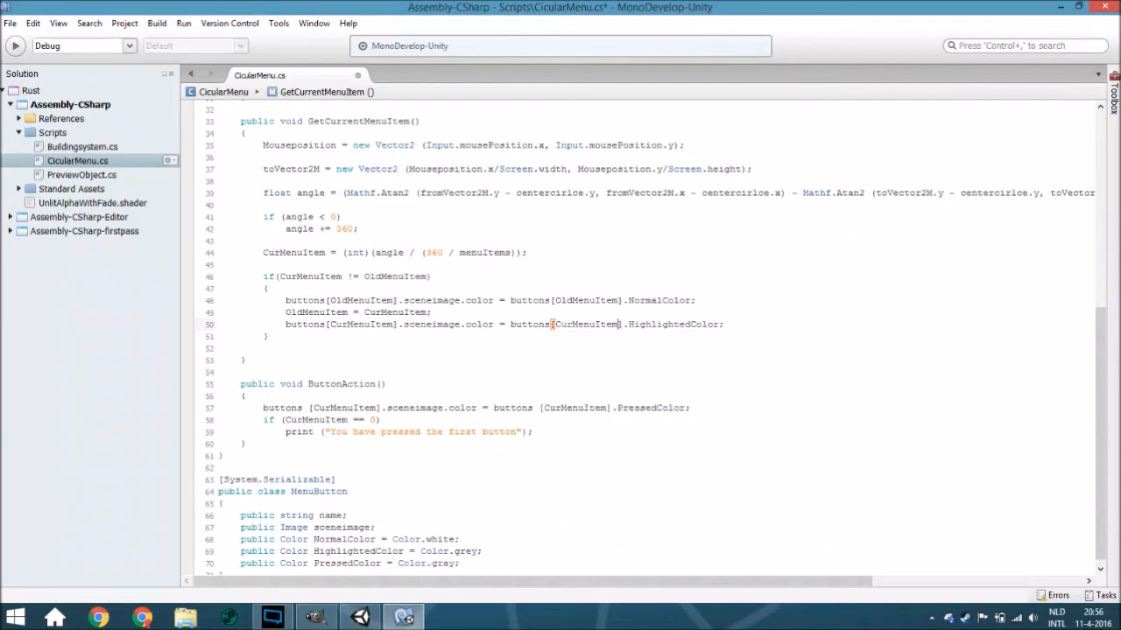
# Add a "foreach(MenuButton button in buttons)" loop with an empty body below the menuItems assignment in Start()
pyautogui.scroll(8, 552, 277)
pyautogui.scroll(3, 552, 278)
pyautogui.click(298, 353)
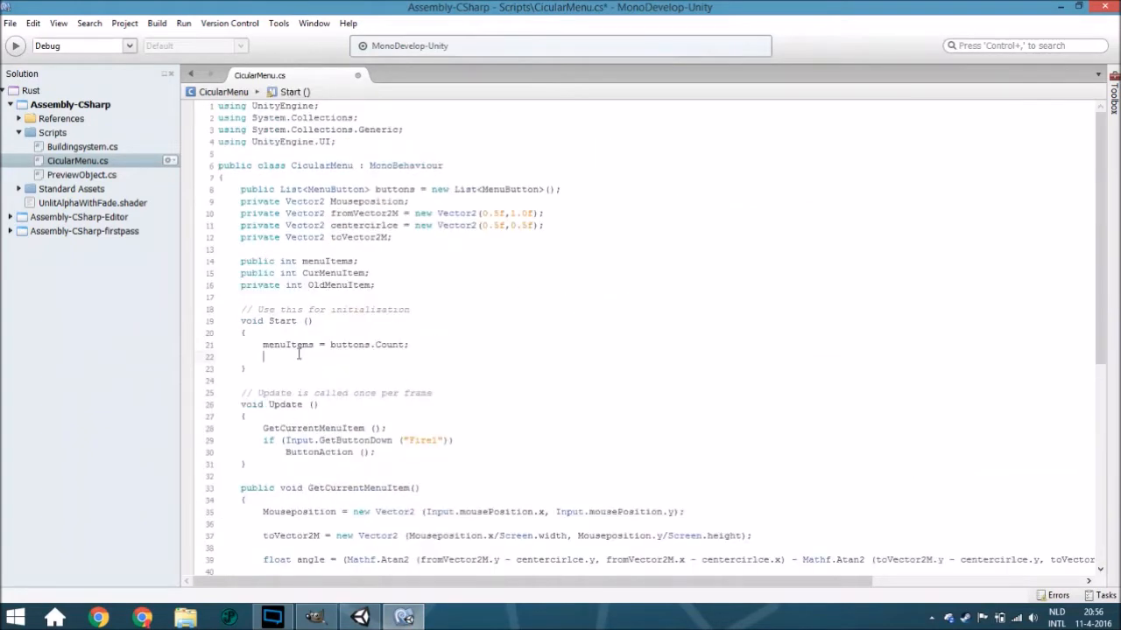
pyautogui.hotkey('ctrl', 'v')
pyautogui.hotkey('ctrl', 'z')
pyautogui.write('foreach(MenuButton button in bu')
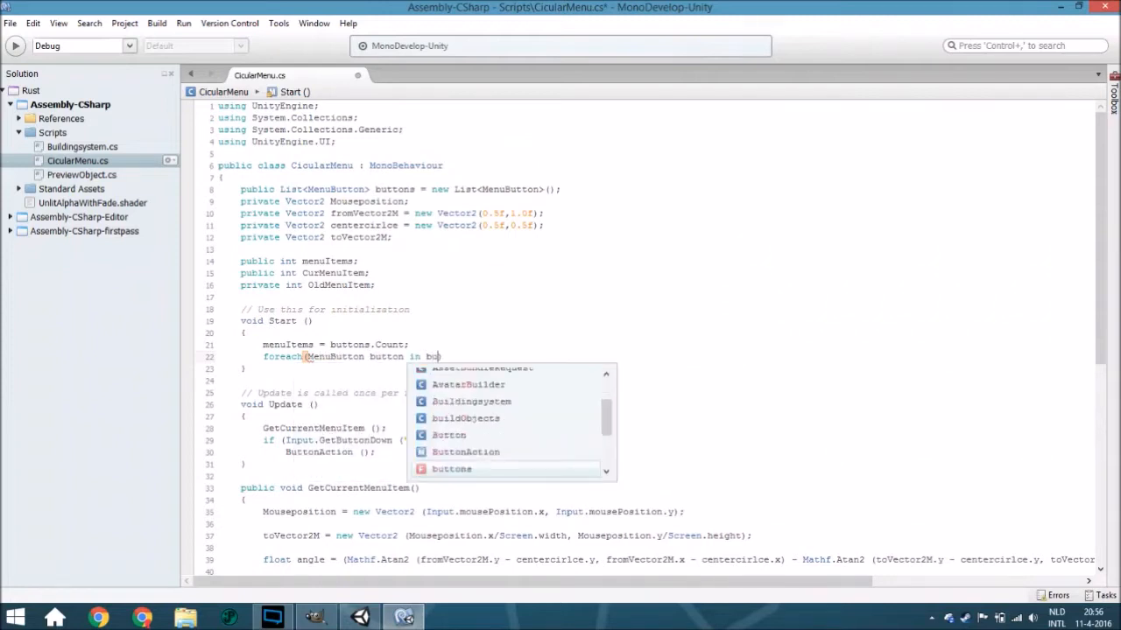
pyautogui.write('ttons)')
pyautogui.press('Return')
pyautogui.write('{')
pyautogui.press('Return')
pyautogui.press('Return')
pyautogui.write('}')
pyautogui.hotkey('ctrl', 'z')
pyautogui.press('Up')
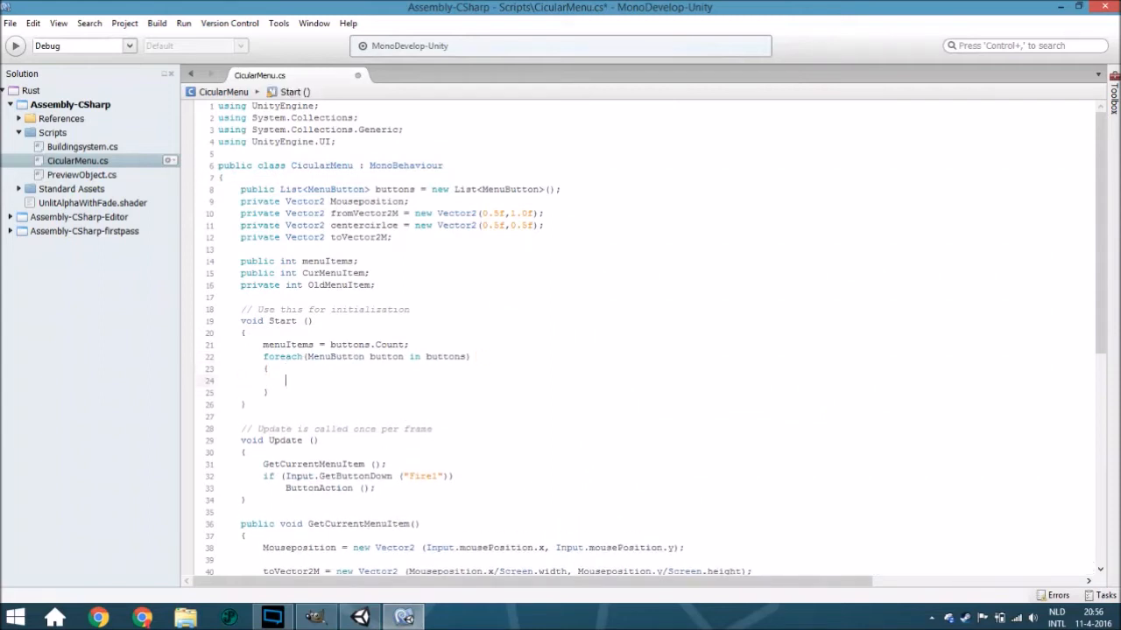
# Inside the foreach loop, write the statement "button.sceneimage = button.NormalColor;"
pyautogui.write('buttons')
pyautogui.press('Escape')
pyautogui.write('.')
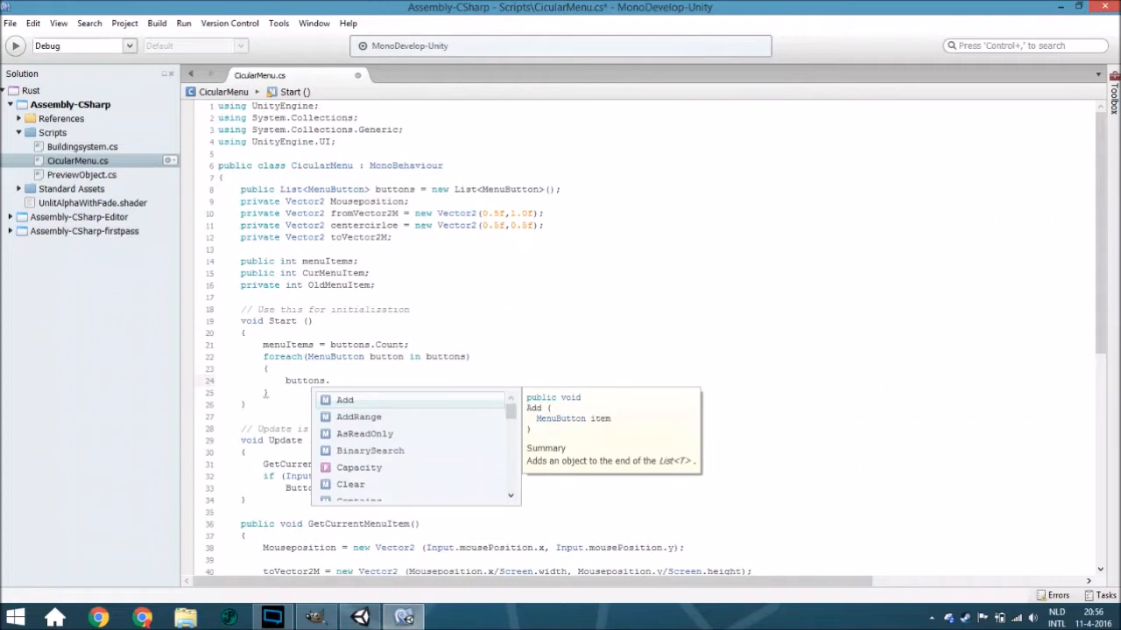
pyautogui.write('sc')
pyautogui.press('BackSpace')
pyautogui.press('BackSpace')
pyautogui.press('BackSpace')
pyautogui.press('BackSpace')
pyautogui.press('BackSpace')
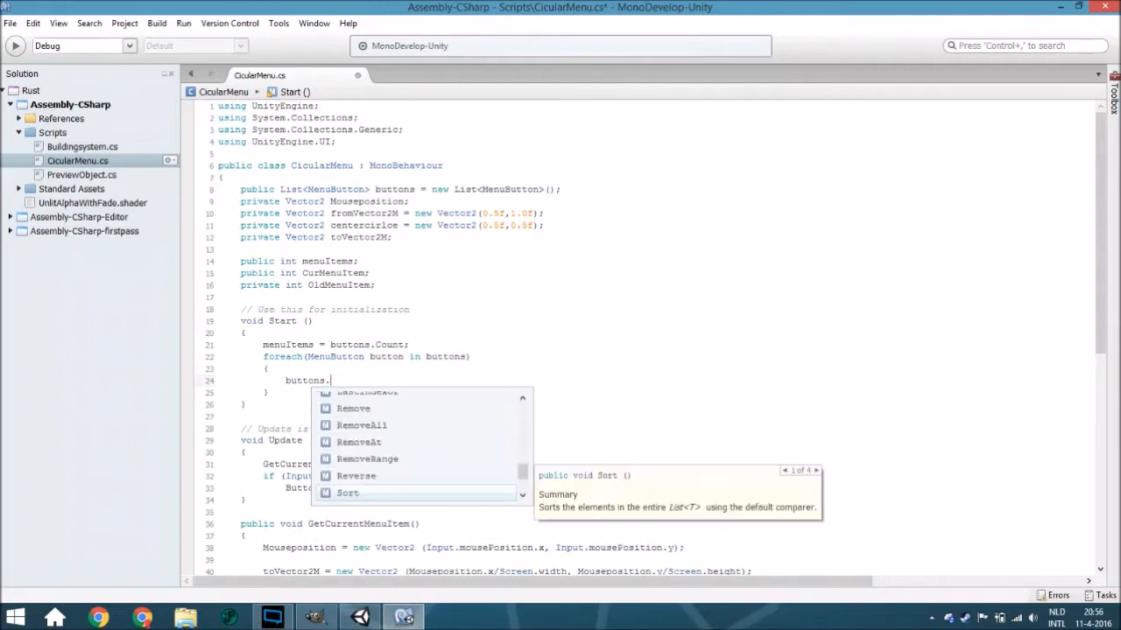
pyautogui.write('n.')
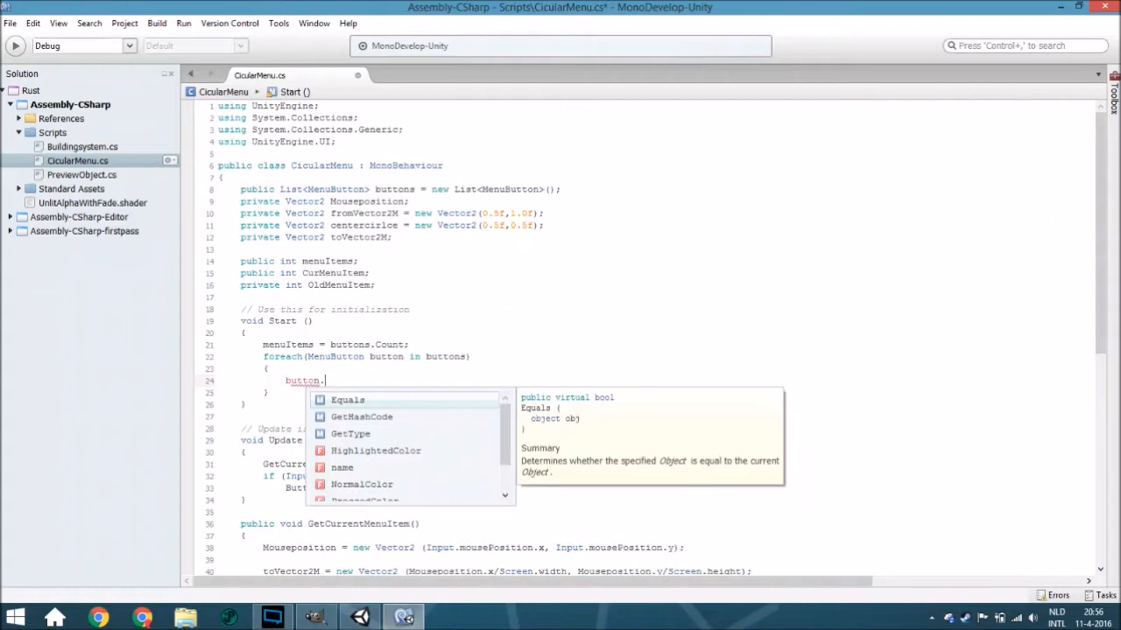
pyautogui.write('sceneimage = but')
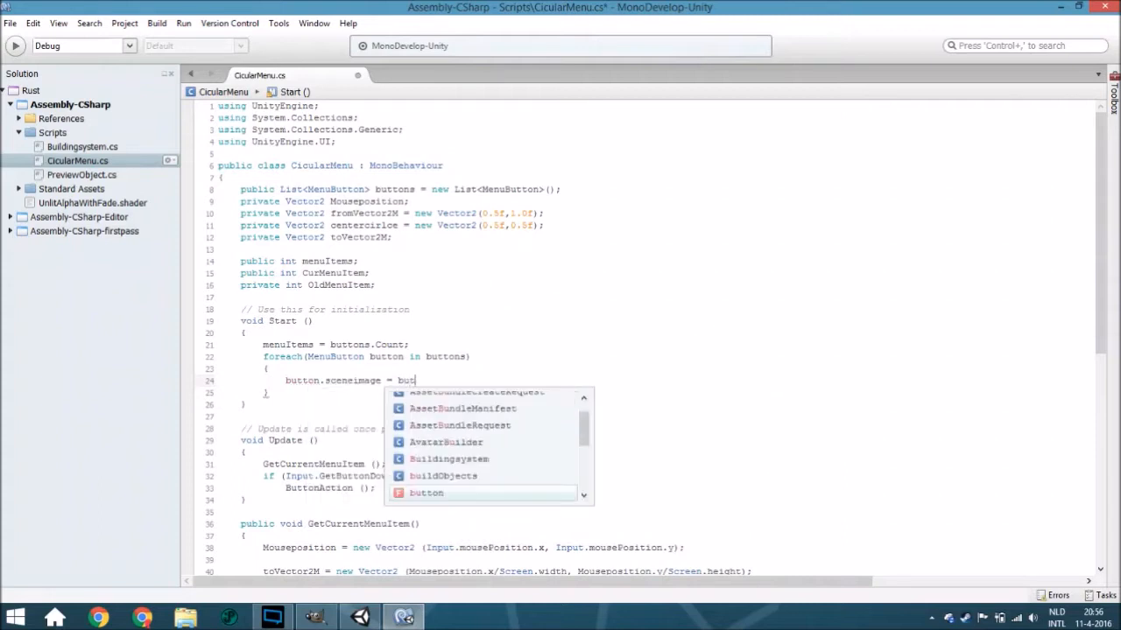
pyautogui.write('ton.NormalColor;')
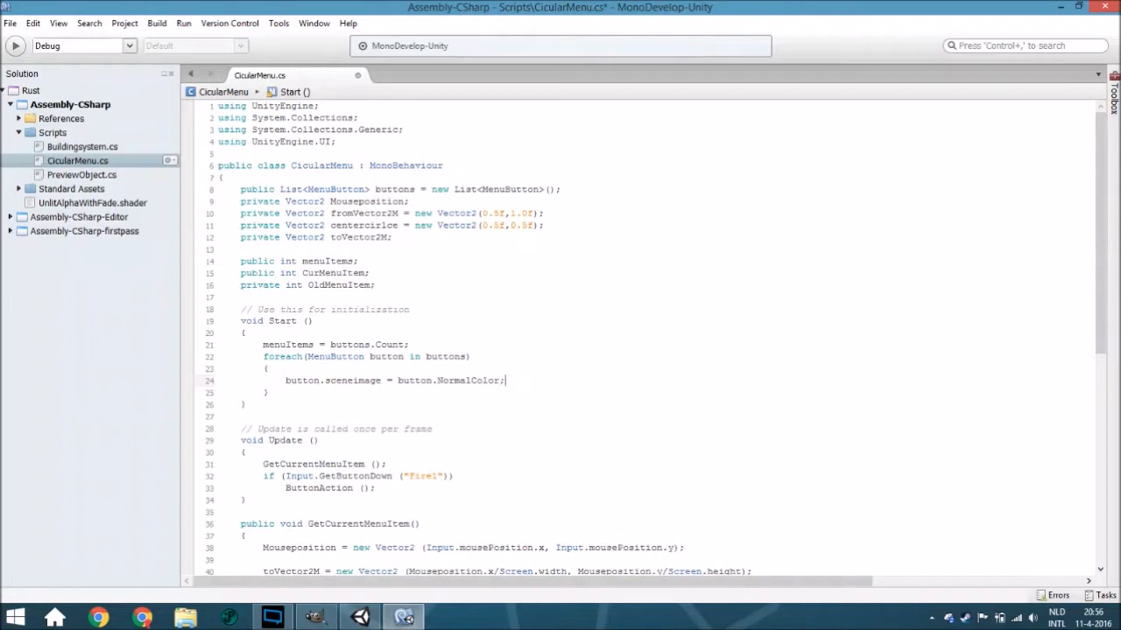
# Below the foreach loop in Start(), set both CurMenuItem and OldMenuItem to 0 and save the script
pyautogui.press('Down')
pyautogui.press('Return')
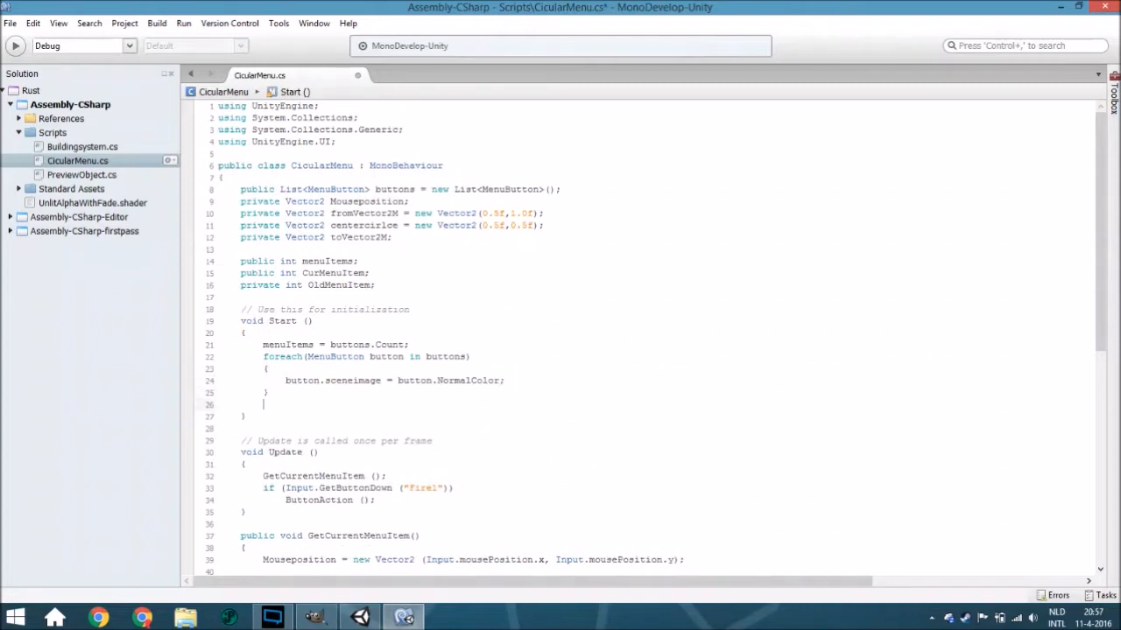
pyautogui.write('curm')
pyautogui.press('Return')
pyautogui.write('= 0;')
pyautogui.press('Return')
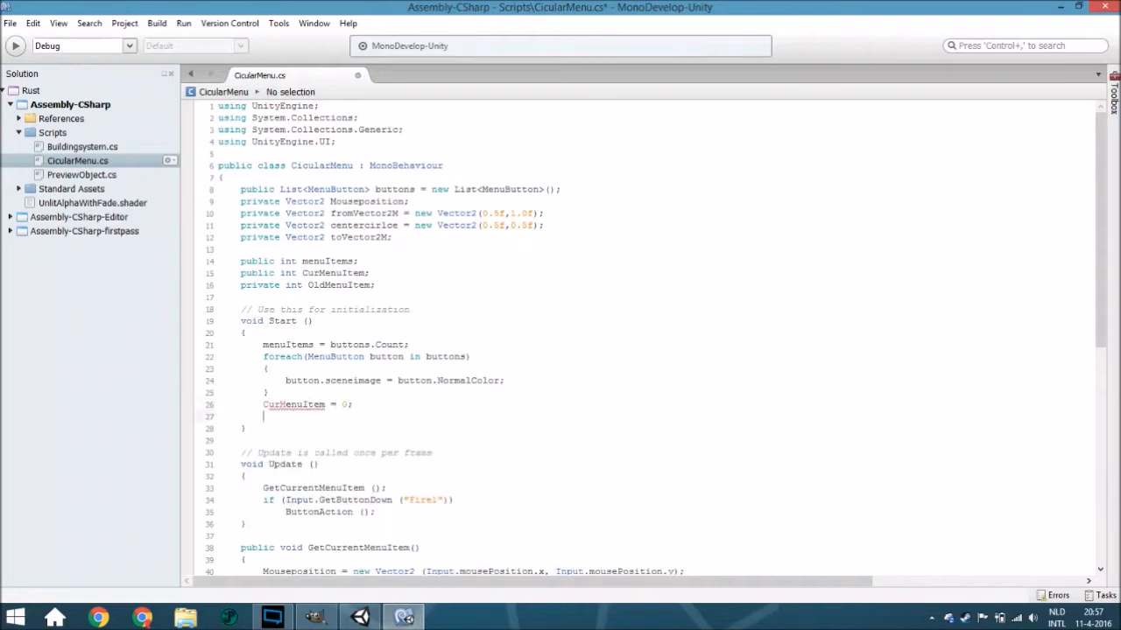
pyautogui.write('oldm')
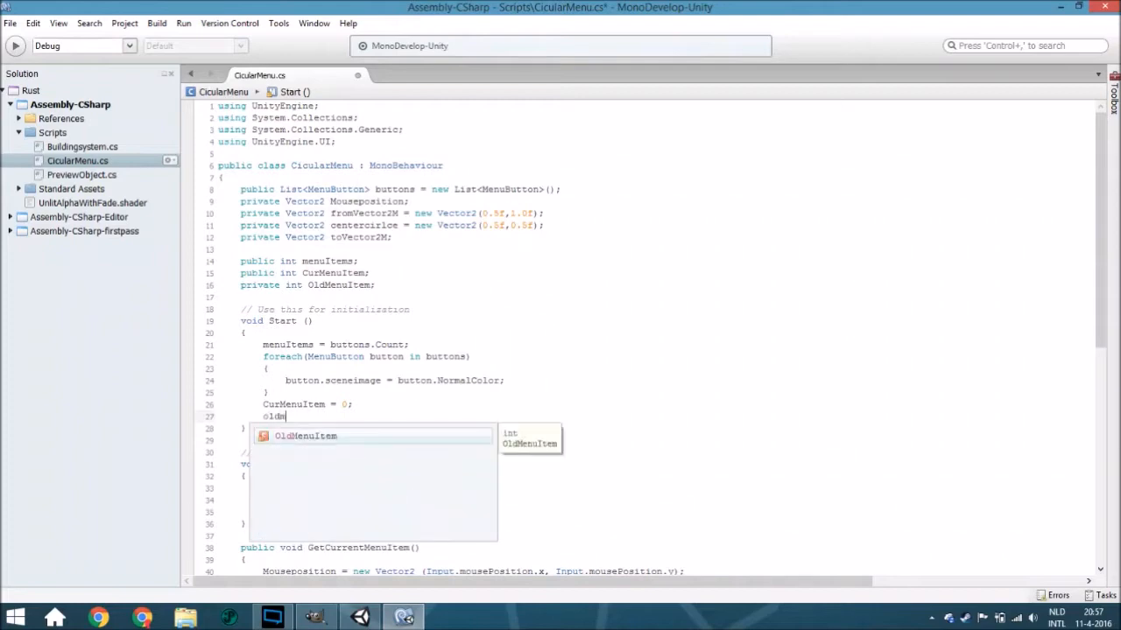
pyautogui.press('Return')
pyautogui.hotkey('ctrl', 's')
# Switch to Unity, inspect the Console for compile errors and open the first entry's script location
pyautogui.hotkey('alt', 'Tab')
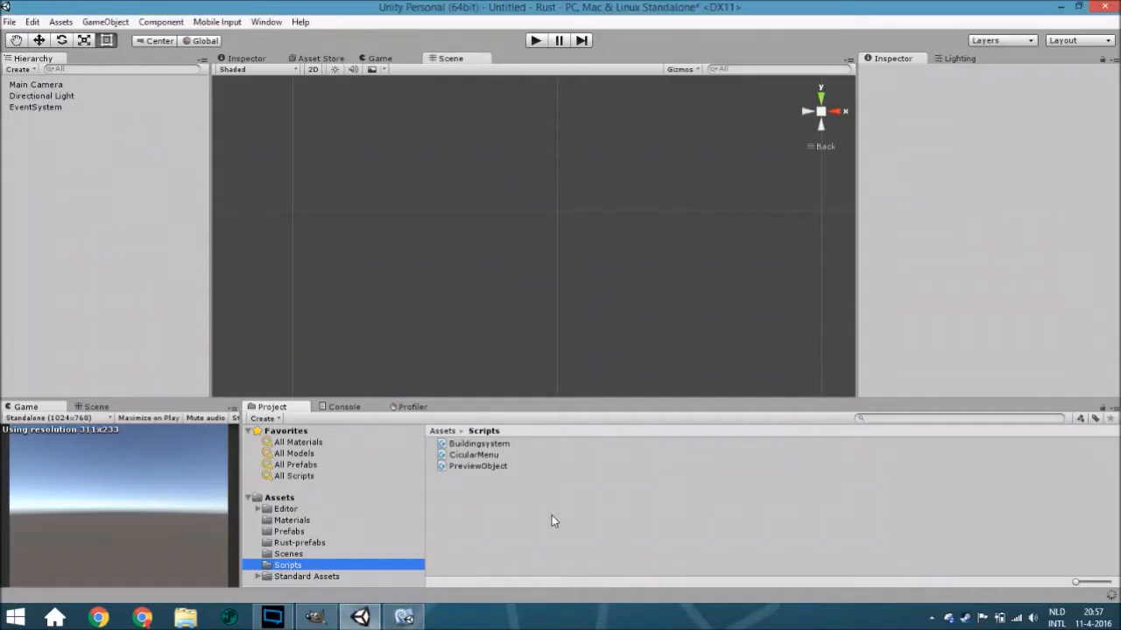
pyautogui.click(337, 408)
pyautogui.click(344, 430)
pyautogui.doubleClick(344, 431)
# Append .color to button.sceneimage in the foreach assignment of the CicularMenu script and return to Unity
pyautogui.click(408, 618)
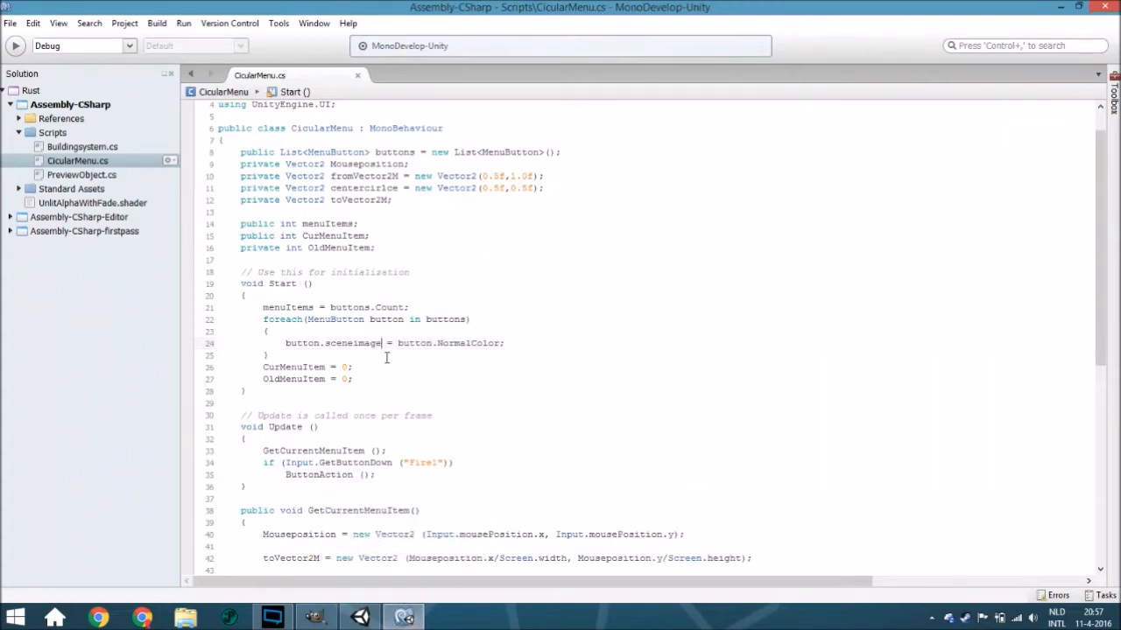
pyautogui.write('.col')
pyautogui.press('Return')
pyautogui.hotkey('alt', 'Tab')
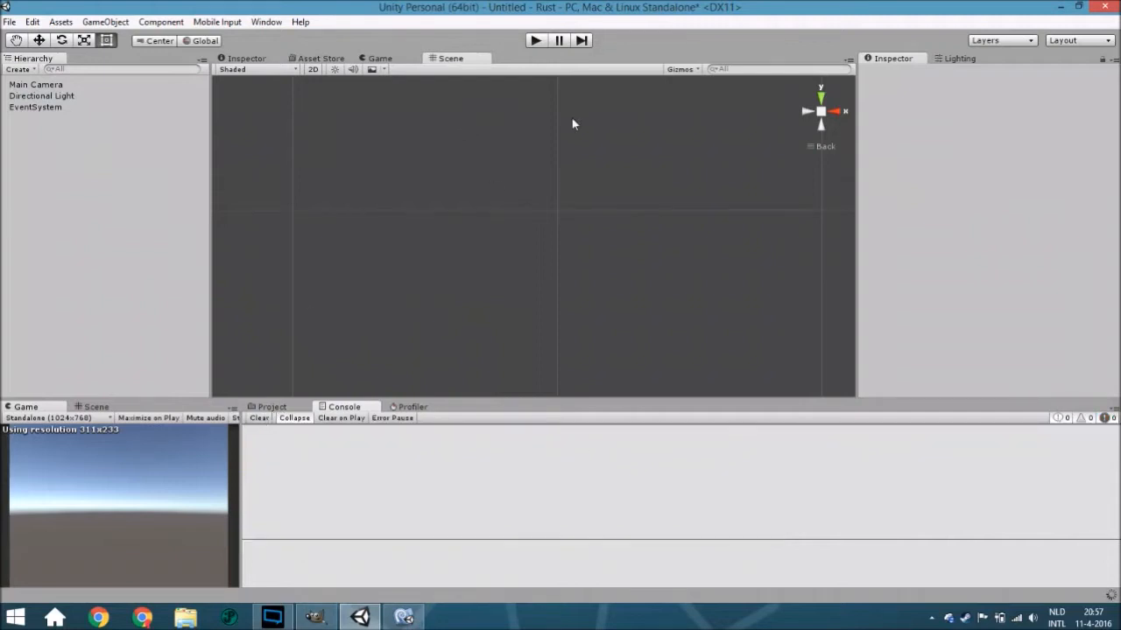
# Switch to GIMP and create a new 1024 × 1024 px image
pyautogui.click(315, 617)
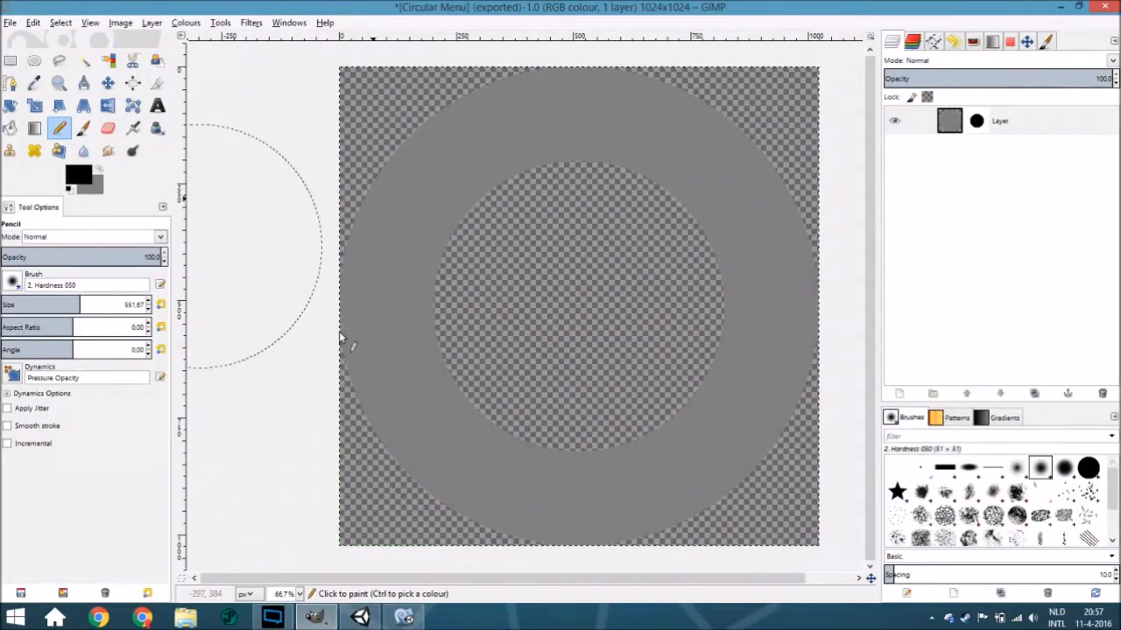
pyautogui.hotkey('alt', 'f')
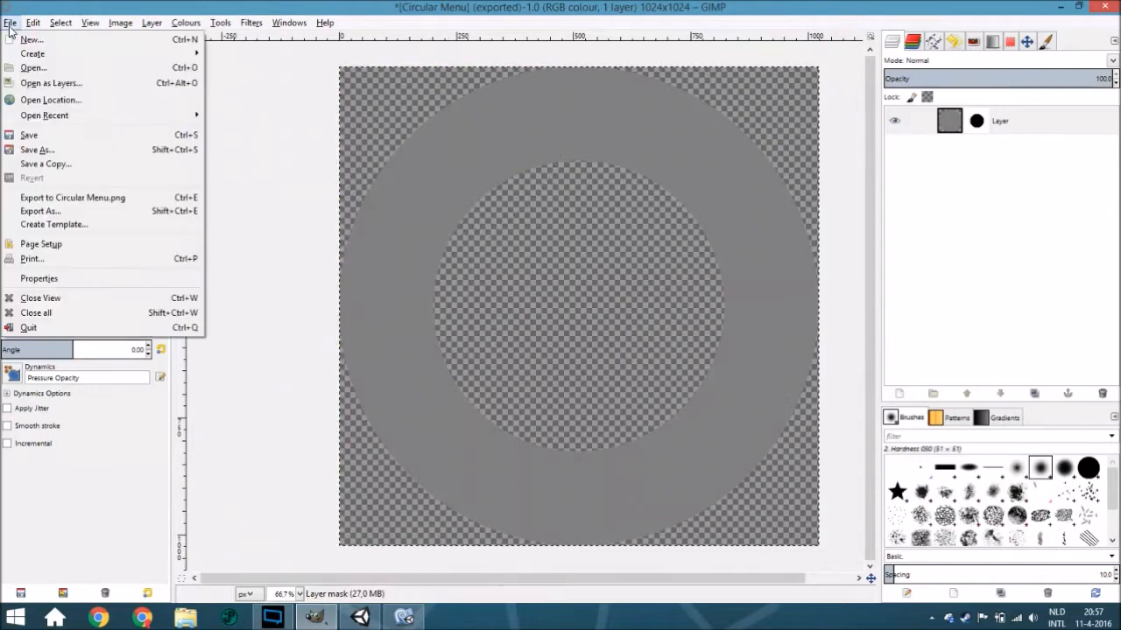
pyautogui.press('Return')
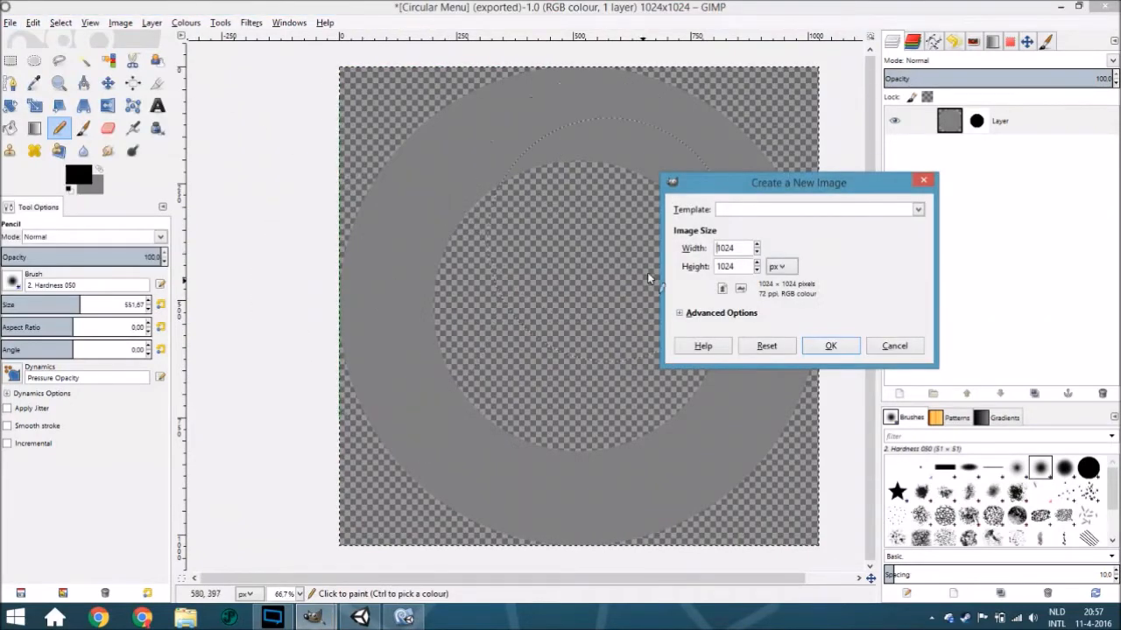
pyautogui.click(830, 347)
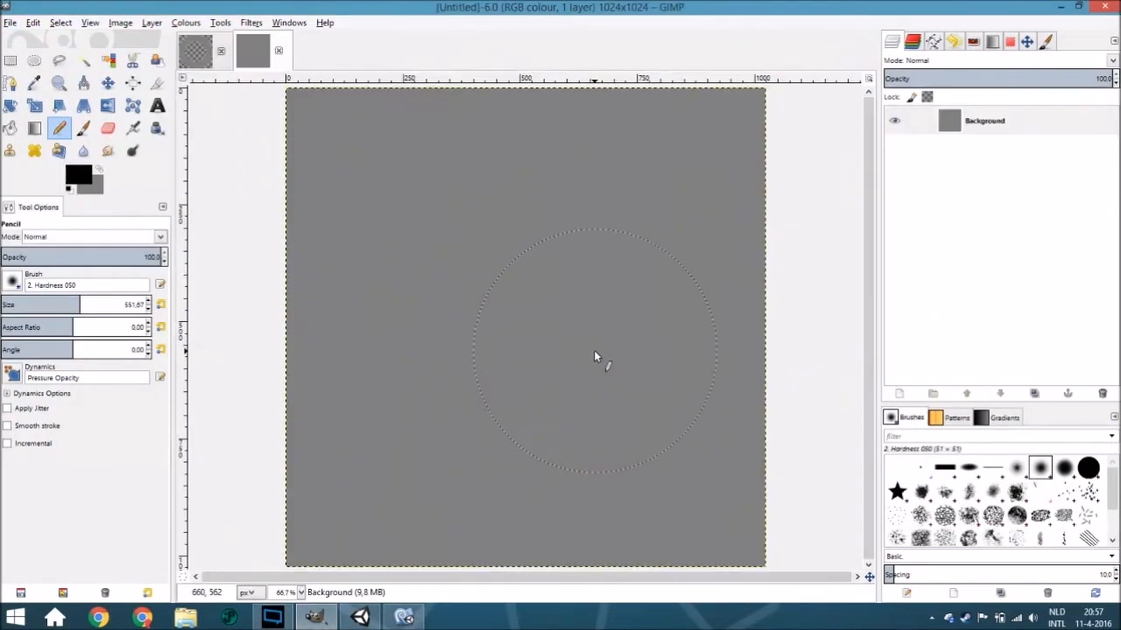
# Delete the Background layer and add a new 1024 × 1024 px layer with transparency fill
pyautogui.rightClick(991, 130)
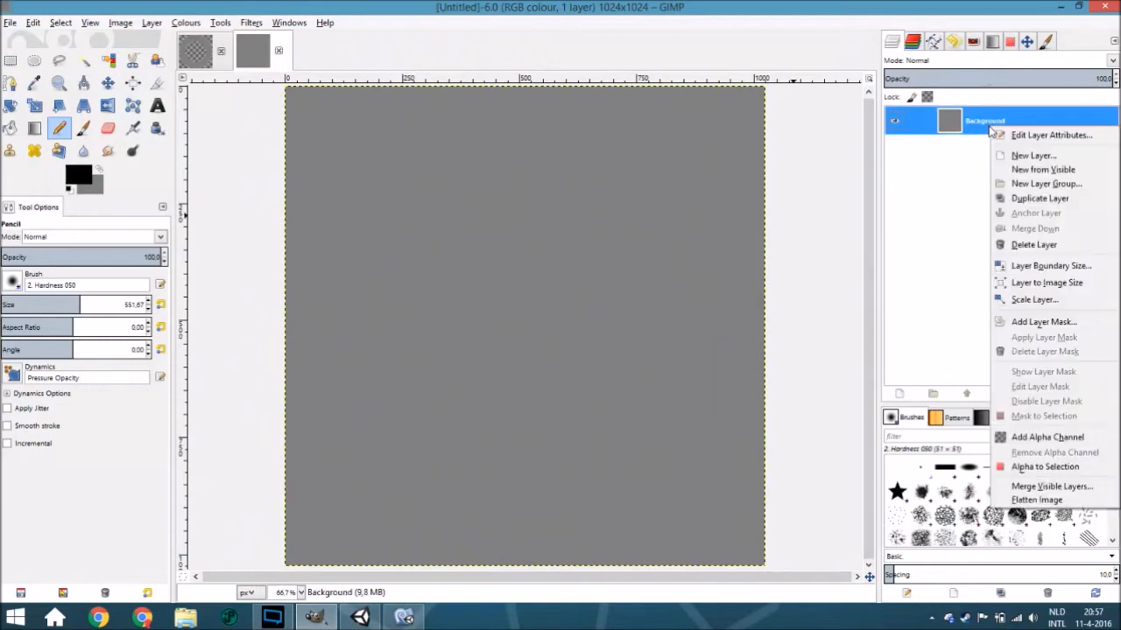
pyautogui.click(1033, 244)
pyautogui.click(901, 394)
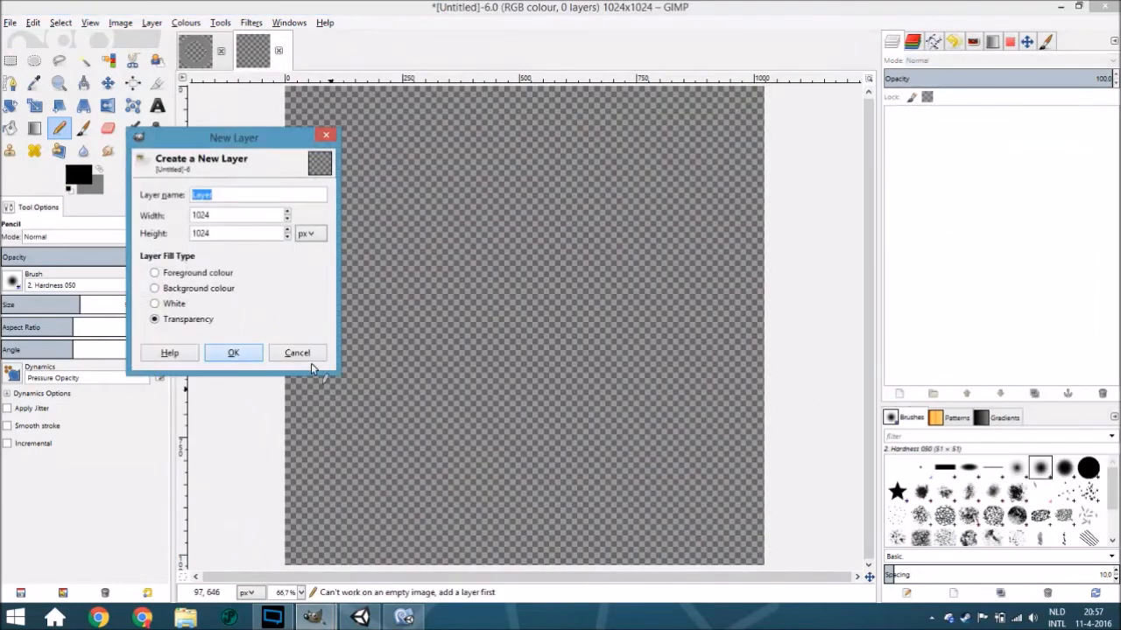
pyautogui.click(230, 353)
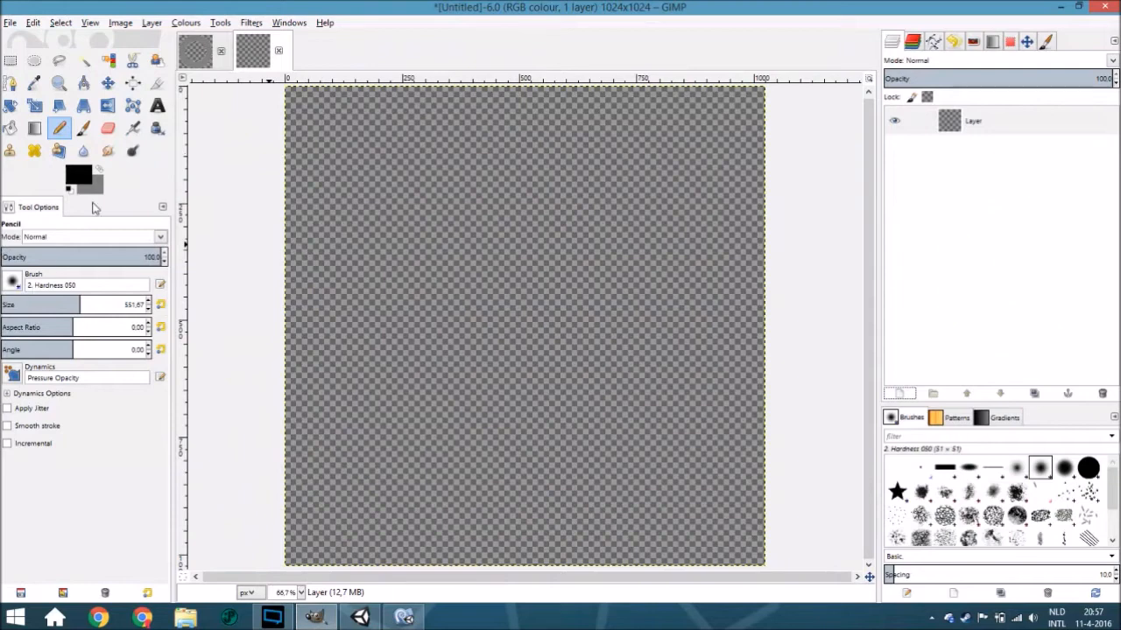
# Swap the foreground and background colours and accept grey 808080 as the foreground colour
pyautogui.click(98, 170)
pyautogui.click(76, 180)
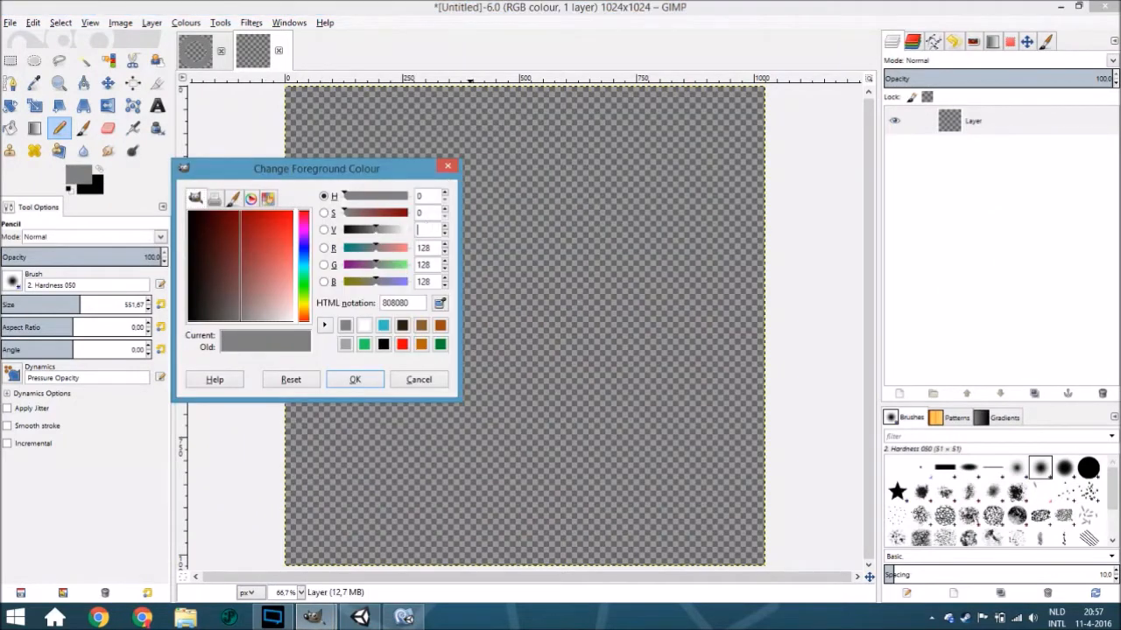
pyautogui.click(355, 379)
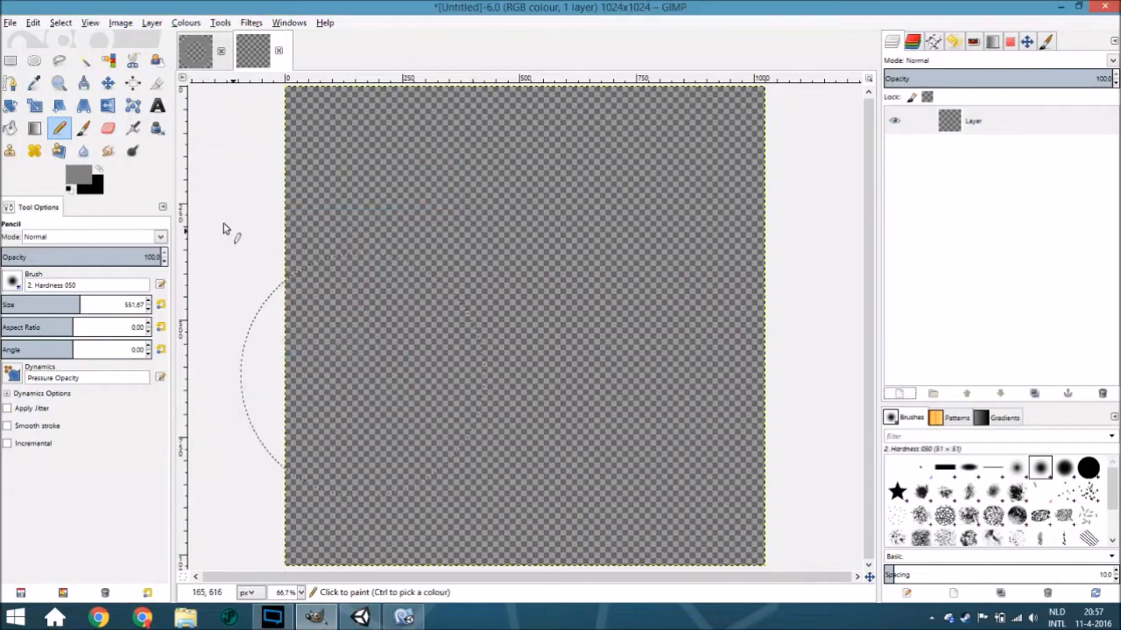
# Make an elliptical selection at position 0, 0 with a size of 1024 × 1024 px
pyautogui.click(34, 60)
pyautogui.moveTo(301, 158); pyautogui.dragTo(329, 183)
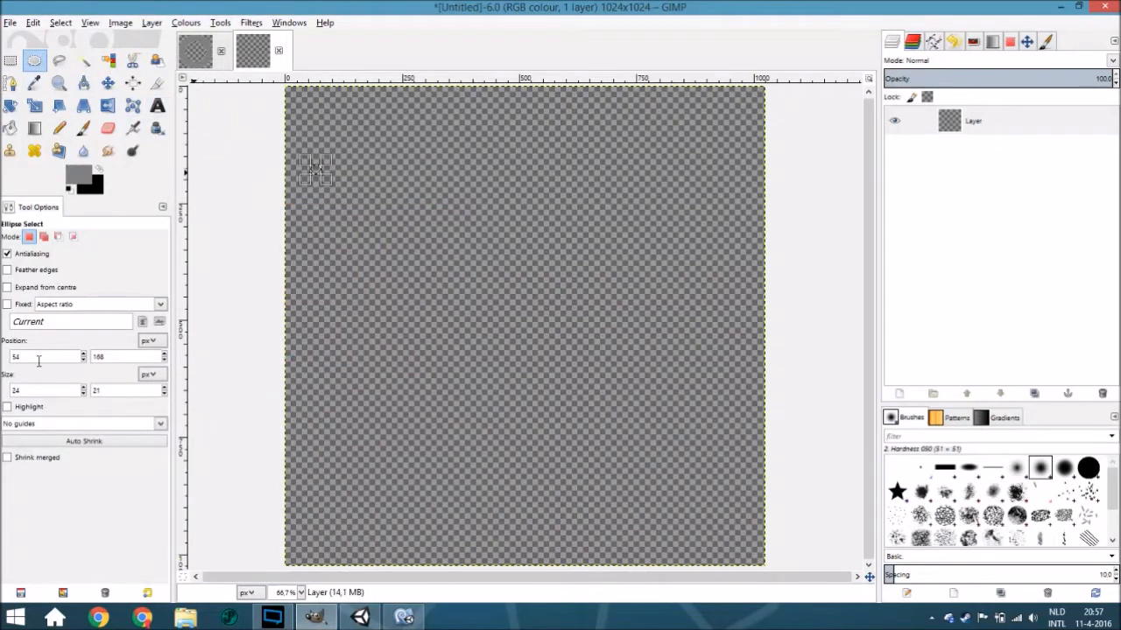
pyautogui.write('0')
pyautogui.press('Tab')
pyautogui.write('0')
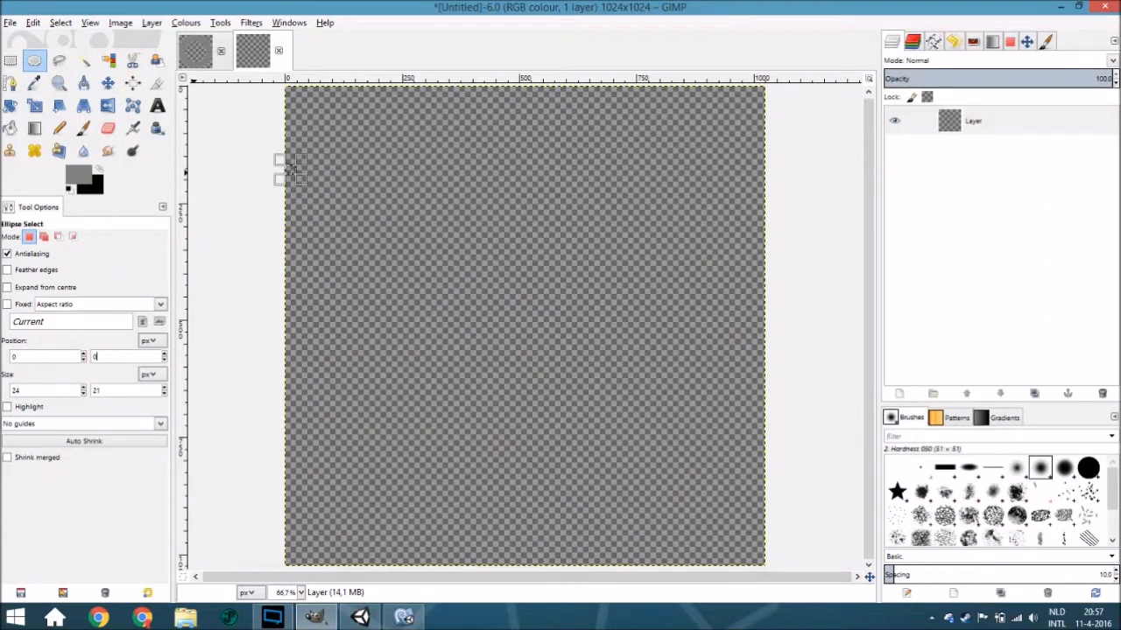
pyautogui.press('Tab')
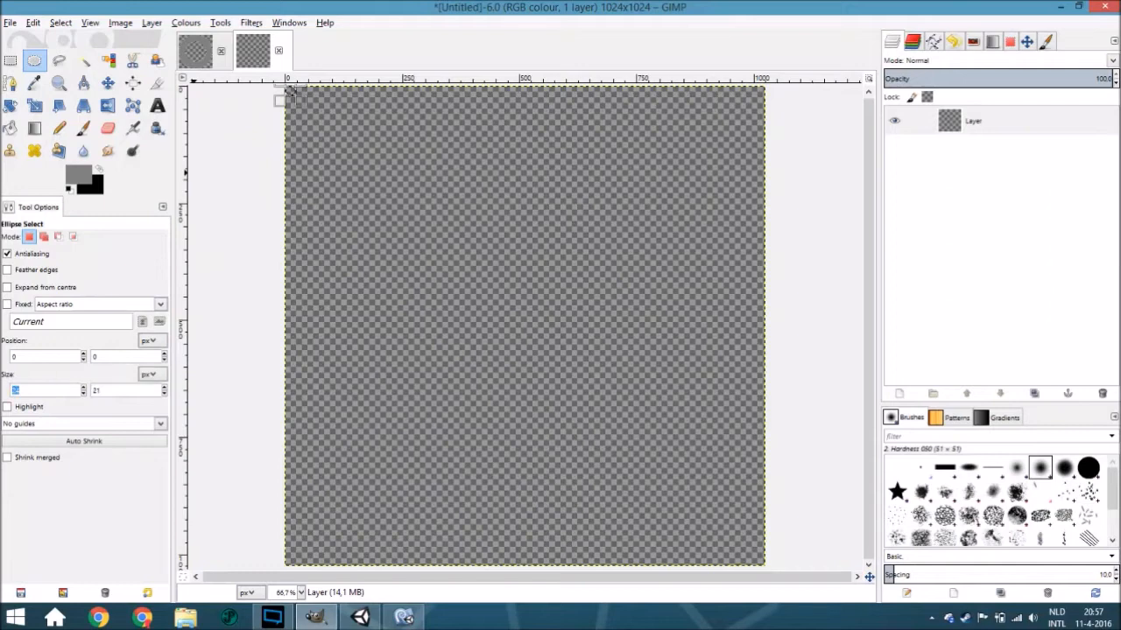
pyautogui.write('1024')
pyautogui.press('Tab')
pyautogui.write('1024')
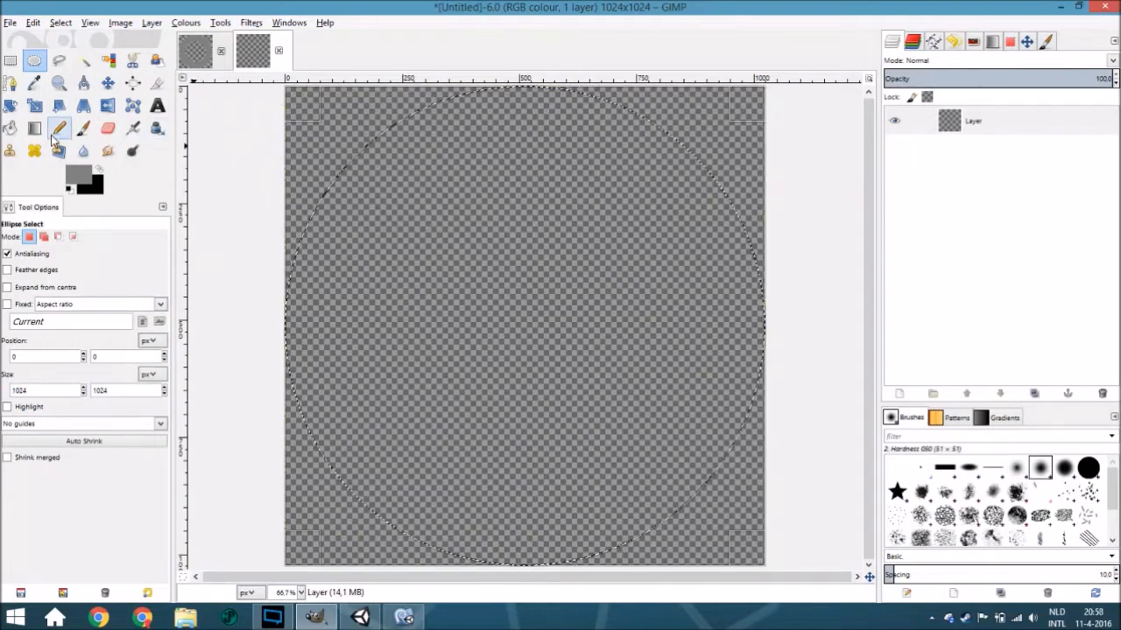
# Bucket-fill the circular selection with the grey foreground colour
pyautogui.click(59, 127)
pyautogui.click(9, 127)
pyautogui.click(543, 262)
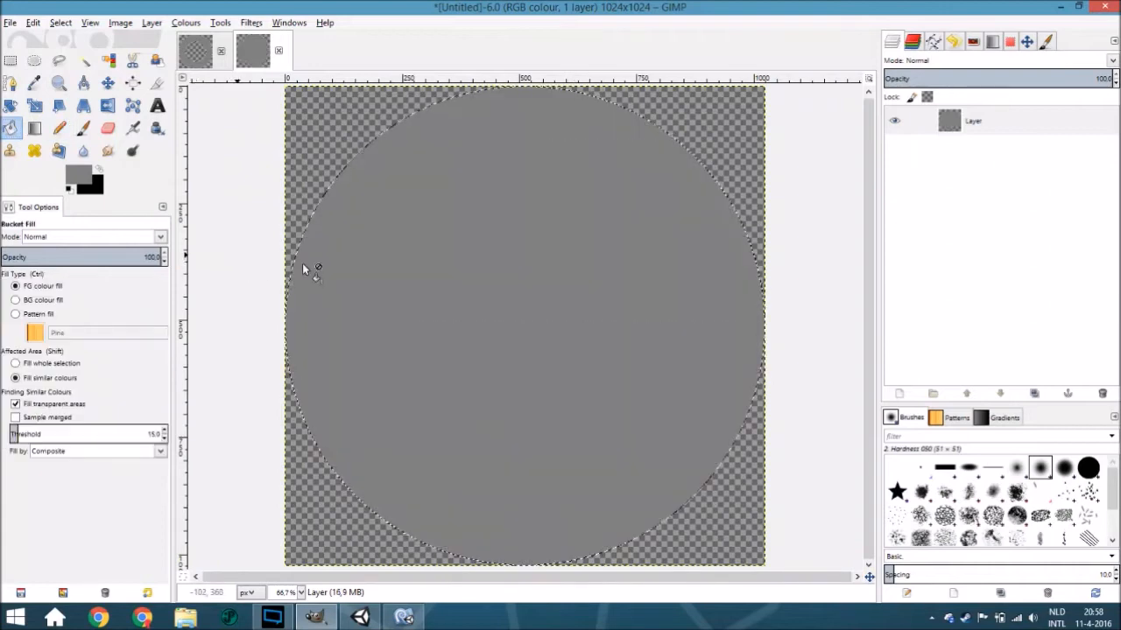
# Add a layer mask initialised to White (full opacity) to the circle's layer
pyautogui.rightClick(982, 123)
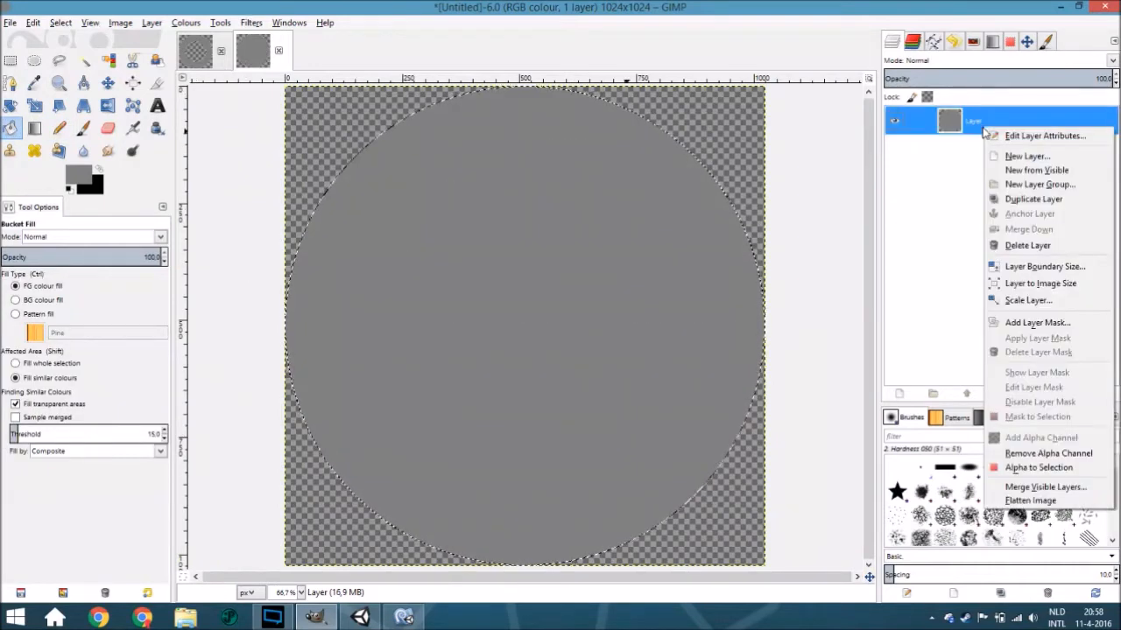
pyautogui.click(1036, 322)
pyautogui.click(244, 387)
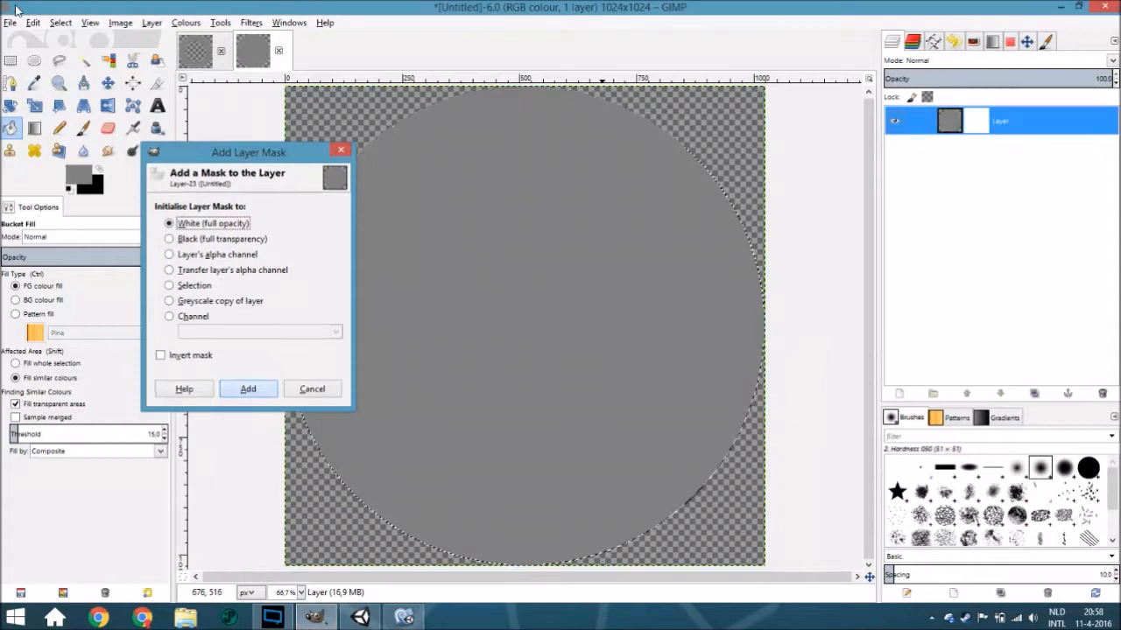
# Shrink the circular selection by 175 px
pyautogui.click(61, 22)
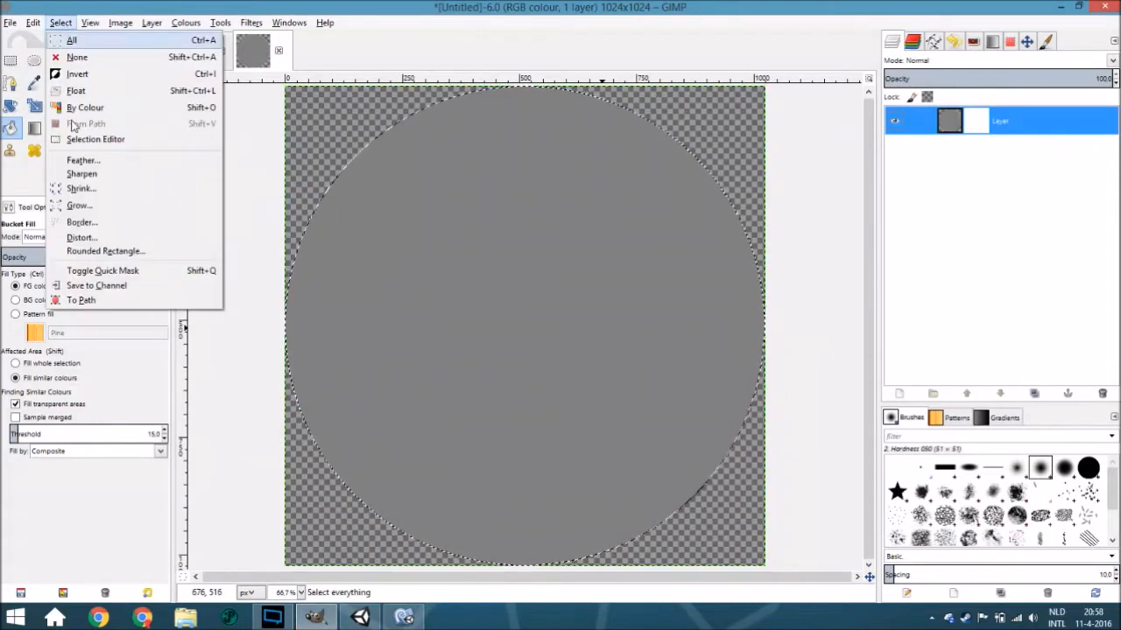
pyautogui.click(83, 185)
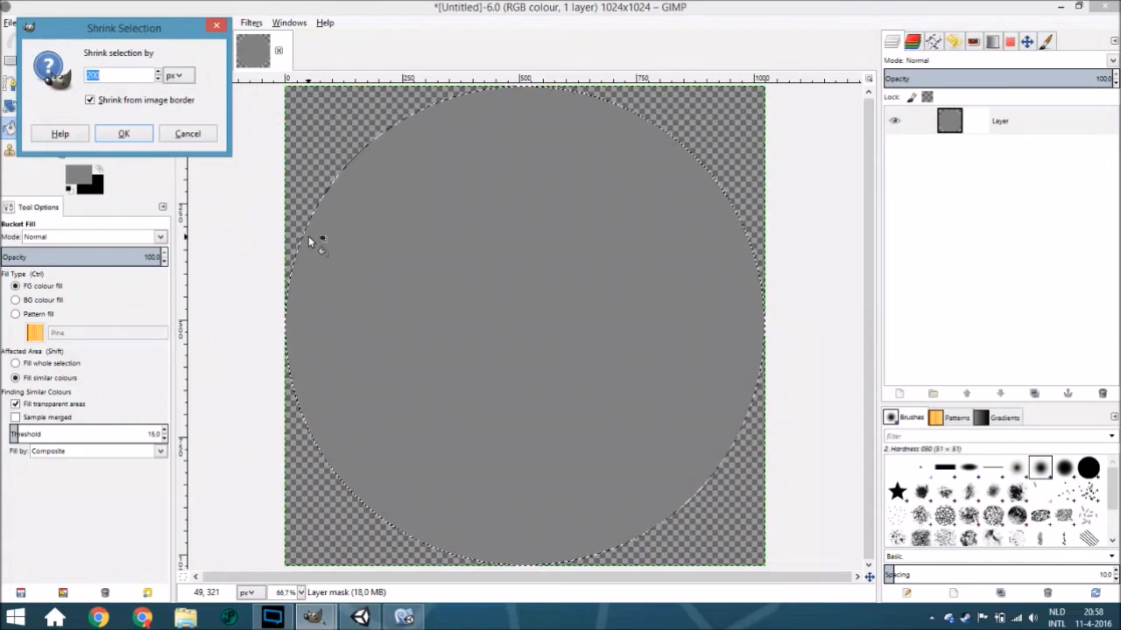
pyautogui.write('17')
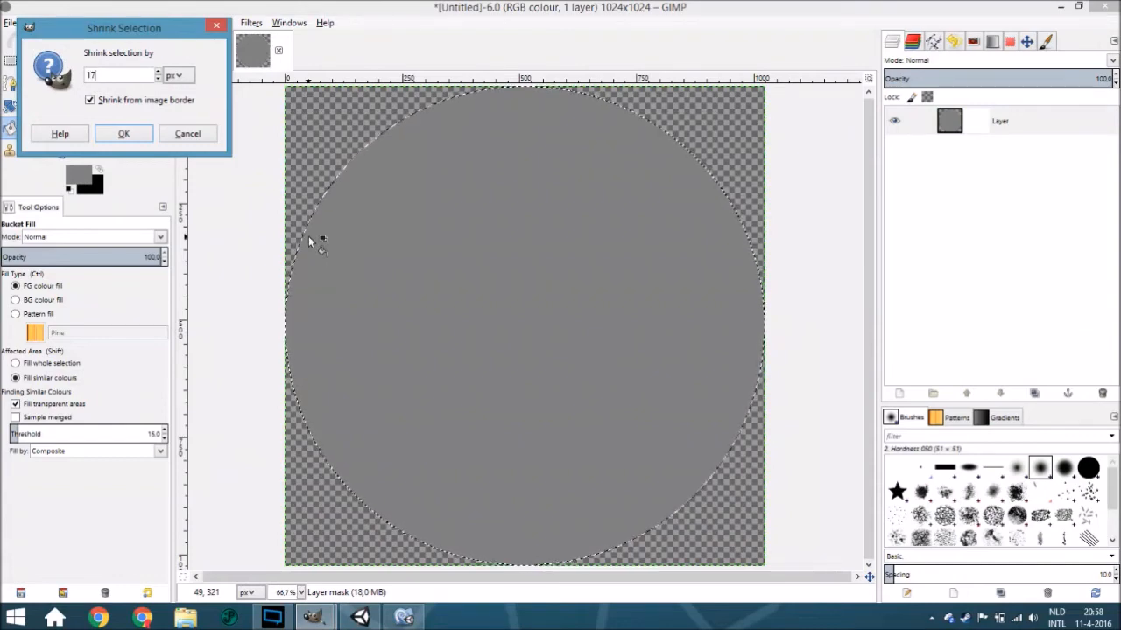
pyautogui.write('5')
pyautogui.press('Return')
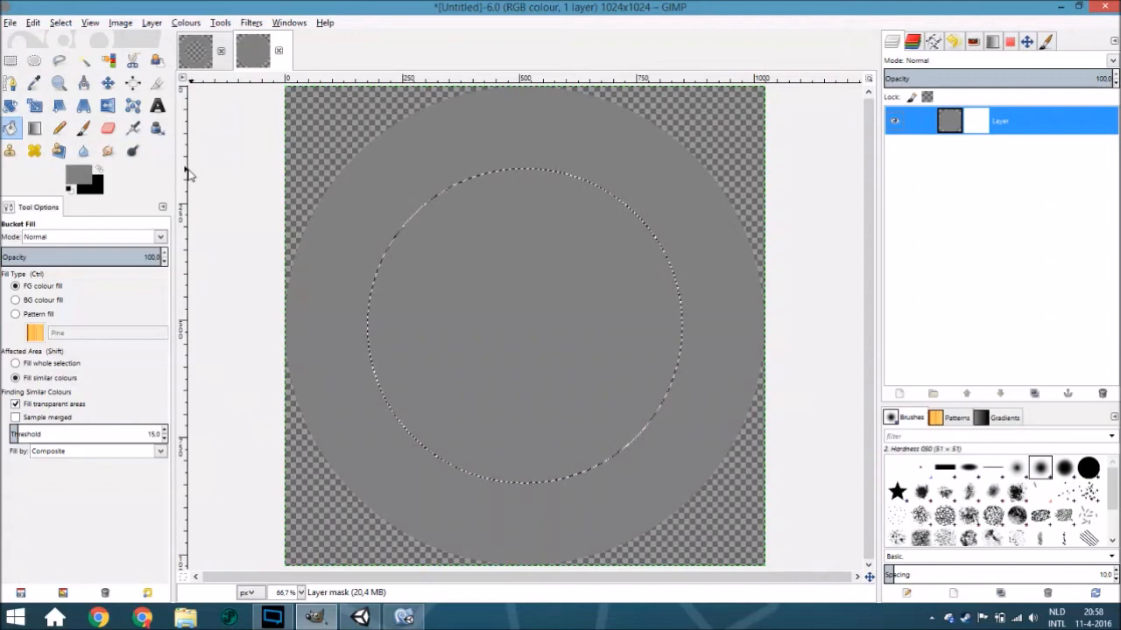
# Swap the foreground and background colours and paint the layer mask black inside the shrunken selection with the Pencil tool
pyautogui.click(100, 169)
pyautogui.click(59, 129)
pyautogui.moveTo(565, 262)
pyautogui.mouseDown()
pyautogui.moveTo(533, 213)
pyautogui.moveTo(678, 425)
pyautogui.moveTo(343, 482)
pyautogui.moveTo(571, 444)
pyautogui.moveTo(466, 387)
pyautogui.mouseUp()
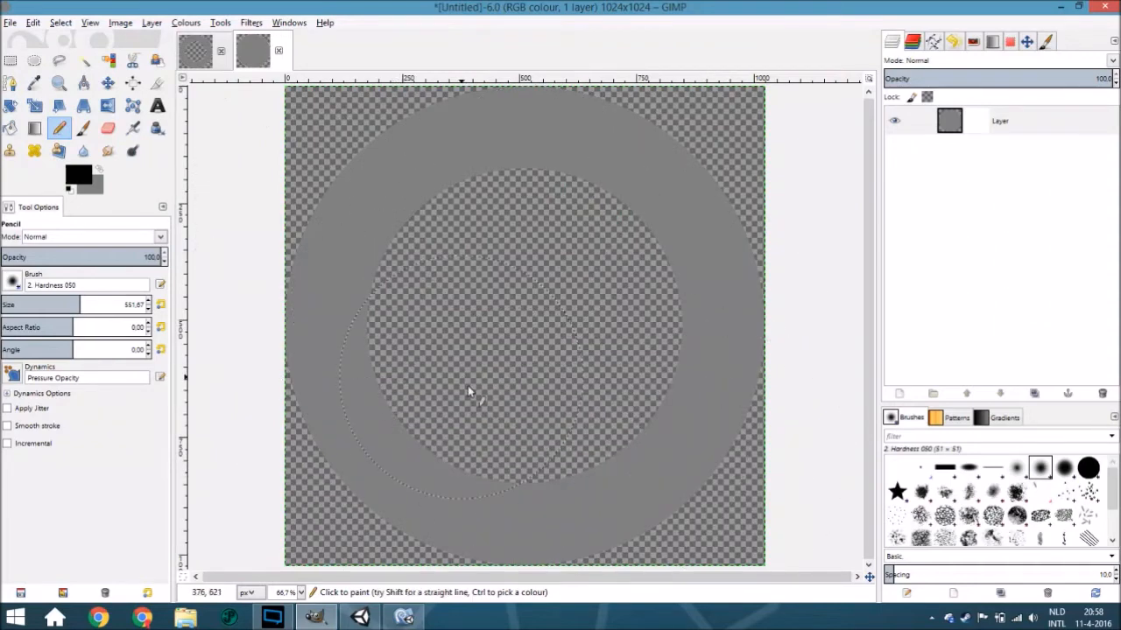
# Export the ring image over the existing Circular Menu.png in the Unity project's Materials folder
pyautogui.moveTo(478, 387); pyautogui.dragTo(481, 424, button='middle')
pyautogui.hotkey('shift', 'ctrl', 'e')
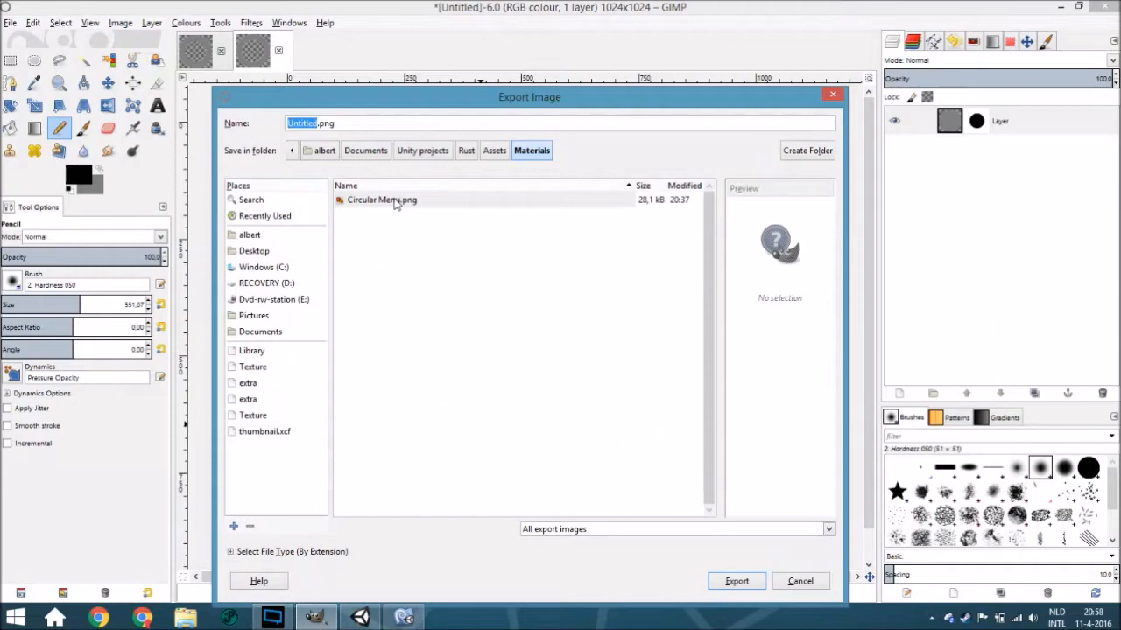
pyautogui.click(453, 210)
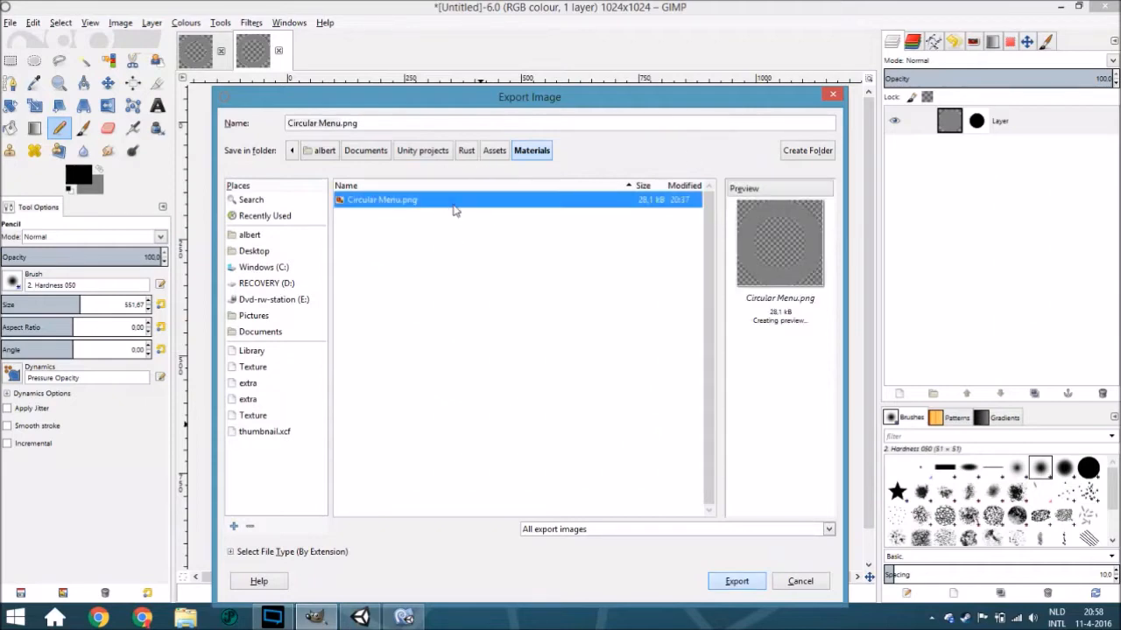
pyautogui.press('Return')
pyautogui.press('Return')
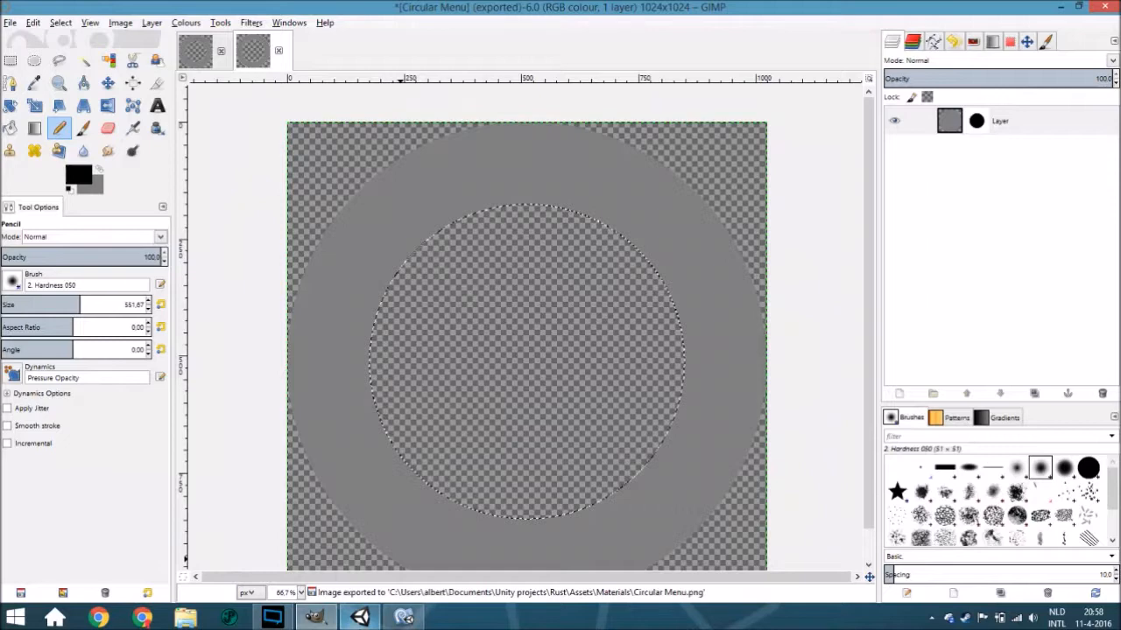
# Switch to Unity and add a UI Canvas as a child of the Main Camera
pyautogui.click(359, 617)
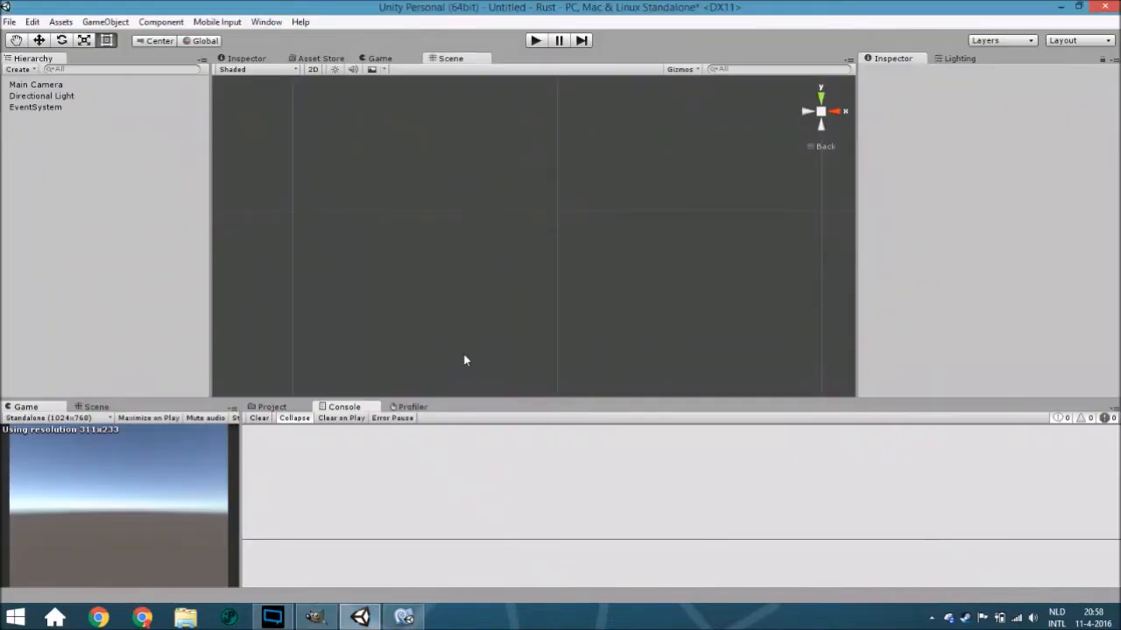
pyautogui.rightClick(44, 85)
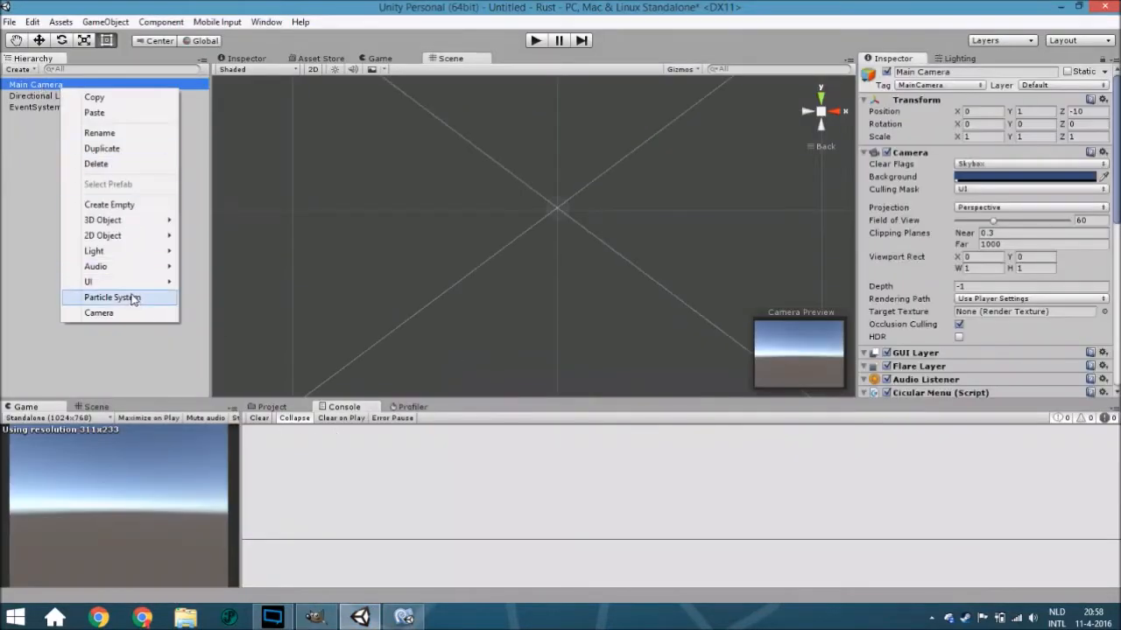
pyautogui.moveTo(127, 281)
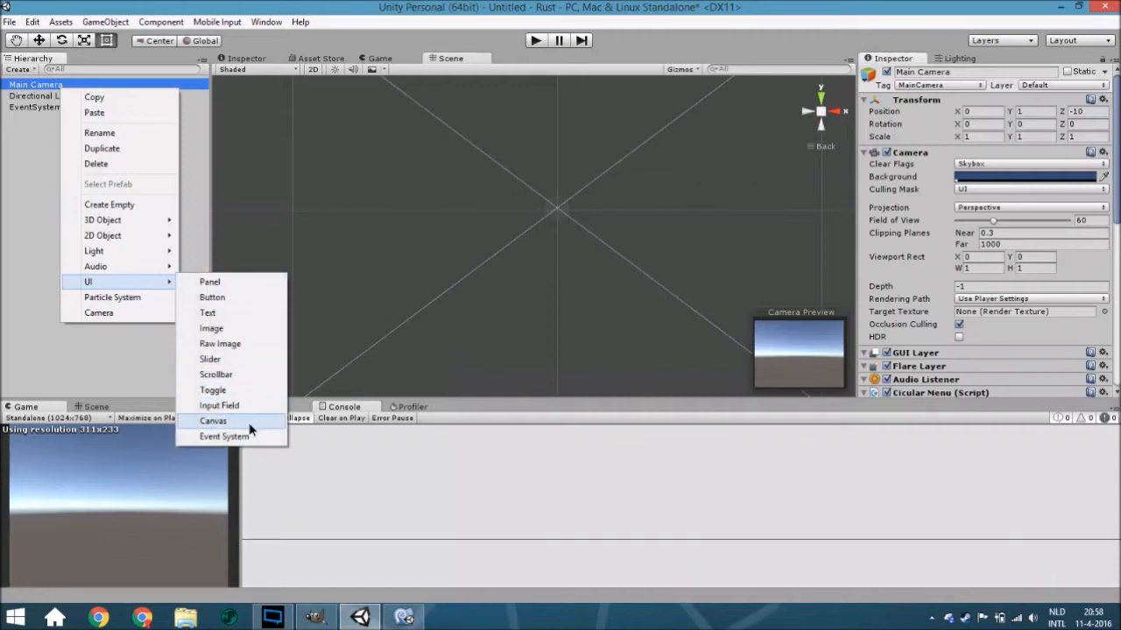
pyautogui.click(213, 422)
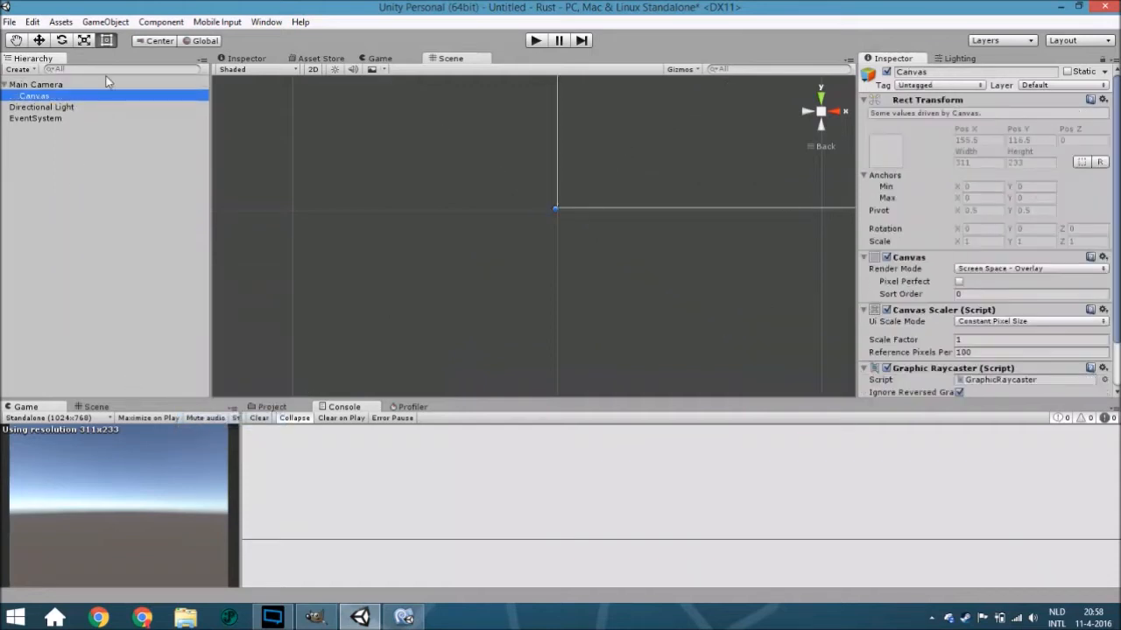
# Set the canvas's render mode to Screen Space - Camera and assign the Main Camera as its render camera
pyautogui.click(970, 269)
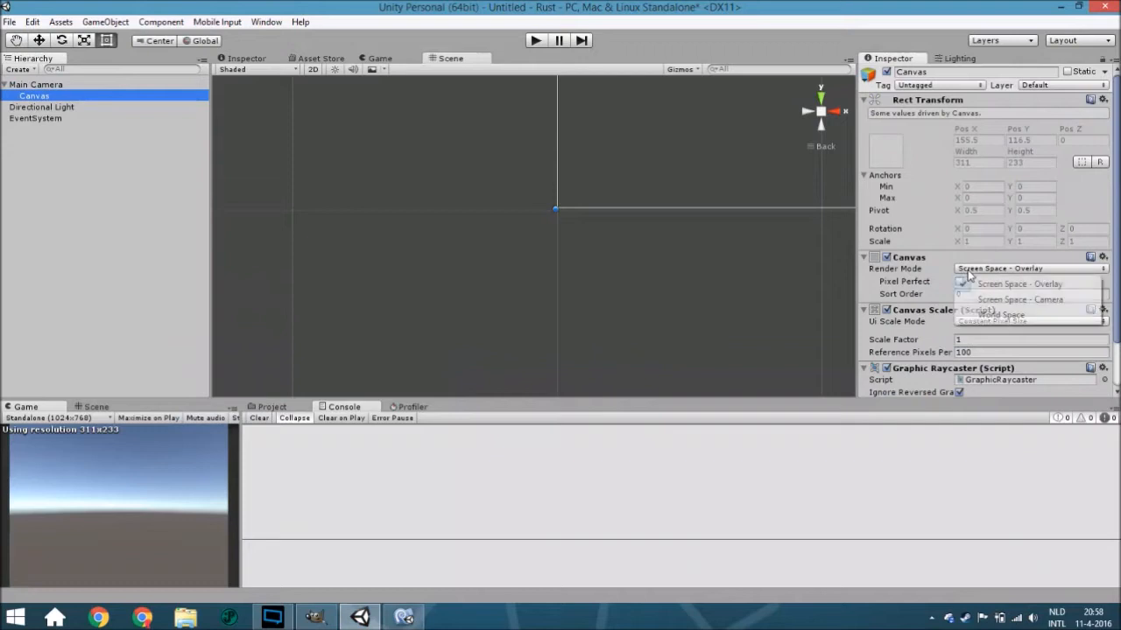
pyautogui.click(985, 300)
pyautogui.moveTo(77, 85); pyautogui.dragTo(1021, 296)
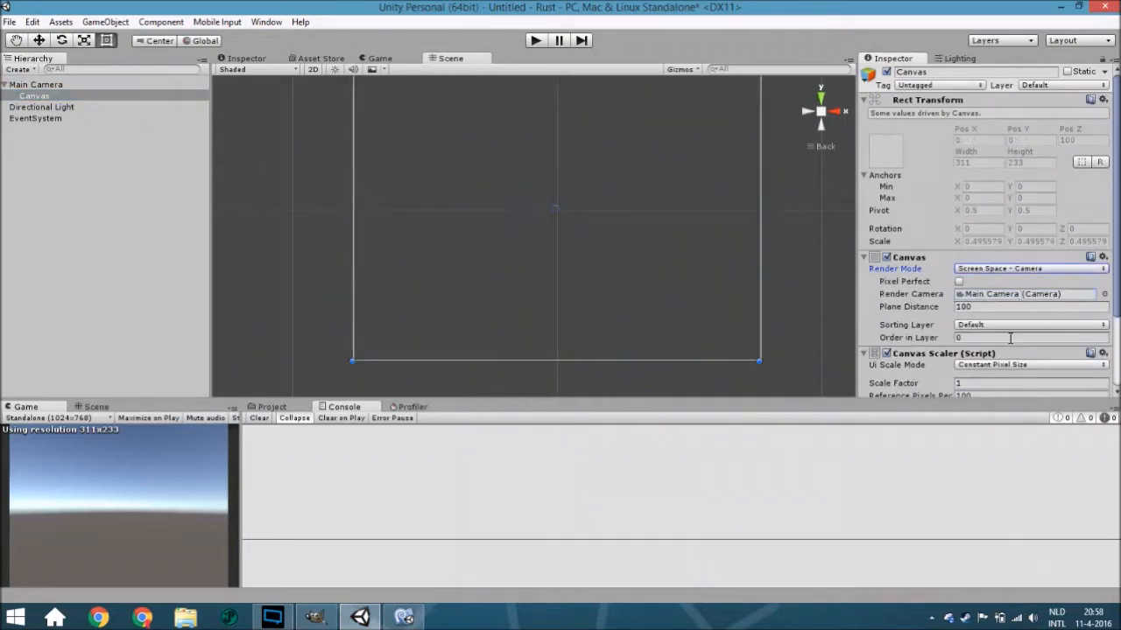
# Set the Canvas Scaler's UI scale mode to Scale With Screen Size
pyautogui.scroll(-2, 1020, 302)
pyautogui.click(991, 323)
pyautogui.click(994, 355)
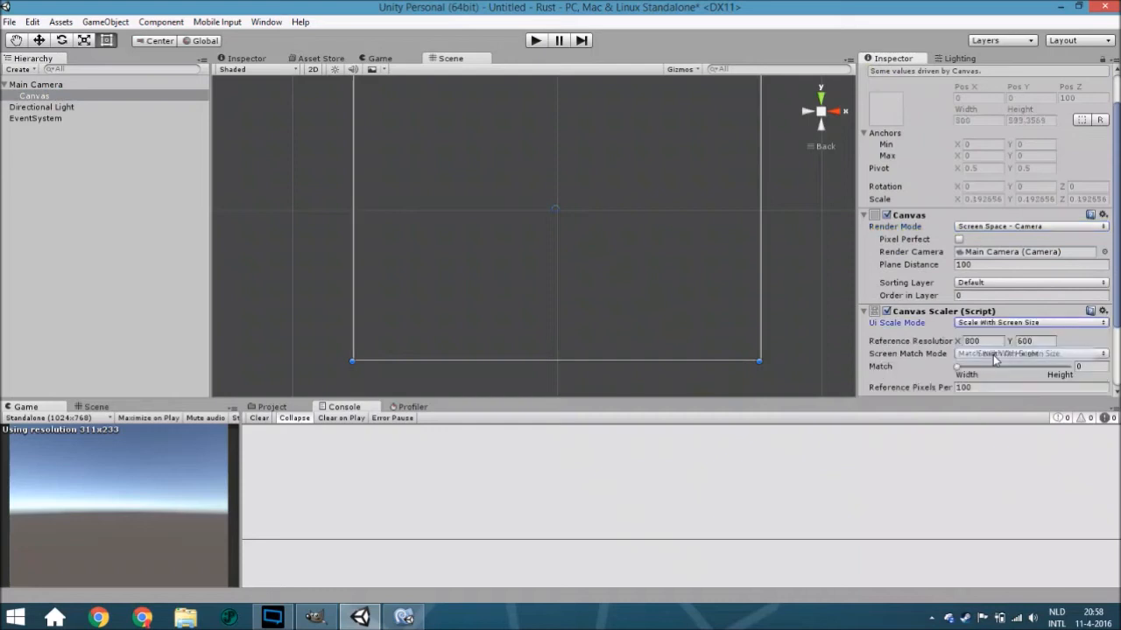
pyautogui.scroll(-1, 993, 355)
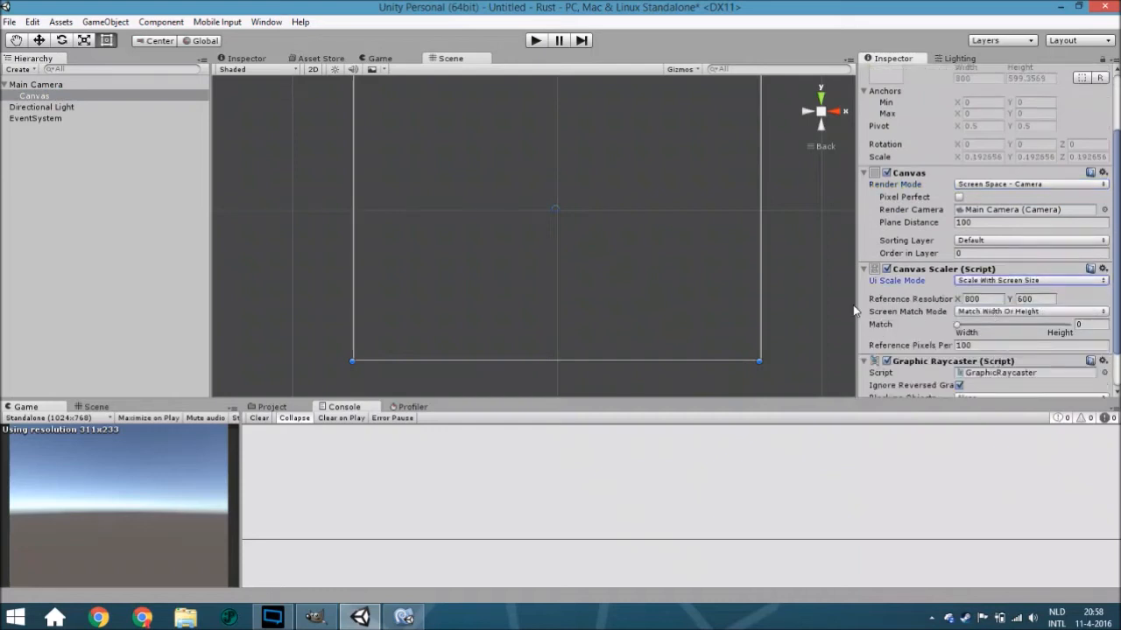
# Add a UI Image under the Canvas and rename it 0
pyautogui.rightClick(59, 97)
pyautogui.moveTo(96, 288)
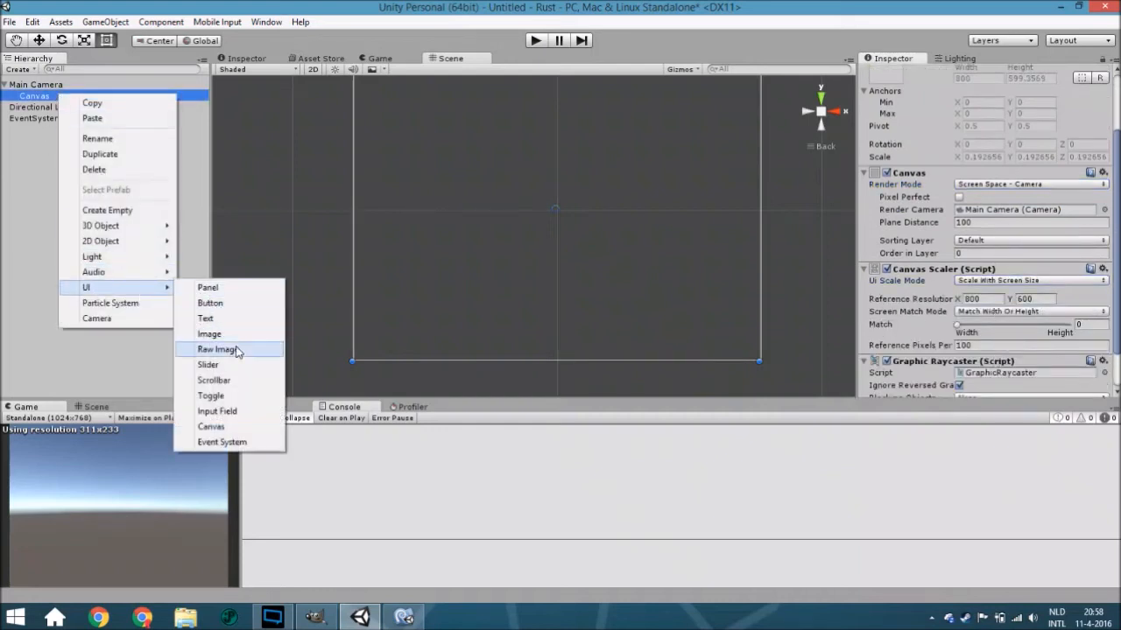
pyautogui.click(208, 333)
pyautogui.scroll(2, 976, 88)
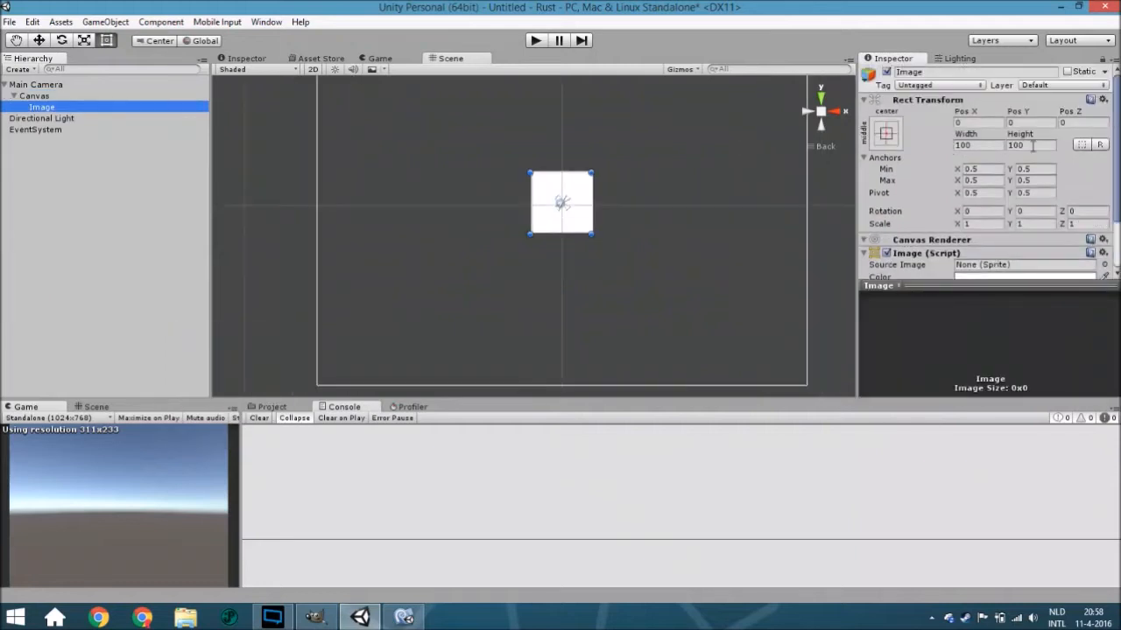
pyautogui.click(976, 71)
pyautogui.write('0')
# Assign the Canvas and its child objects to the UI layer
pyautogui.click(1033, 88)
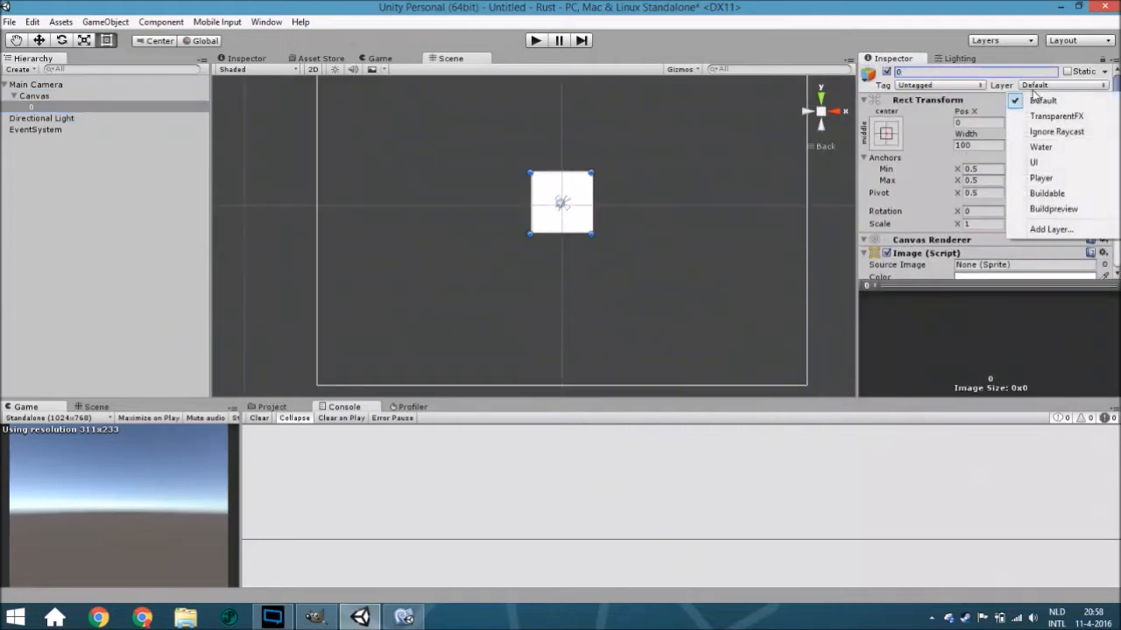
pyautogui.click(119, 106)
pyautogui.click(123, 96)
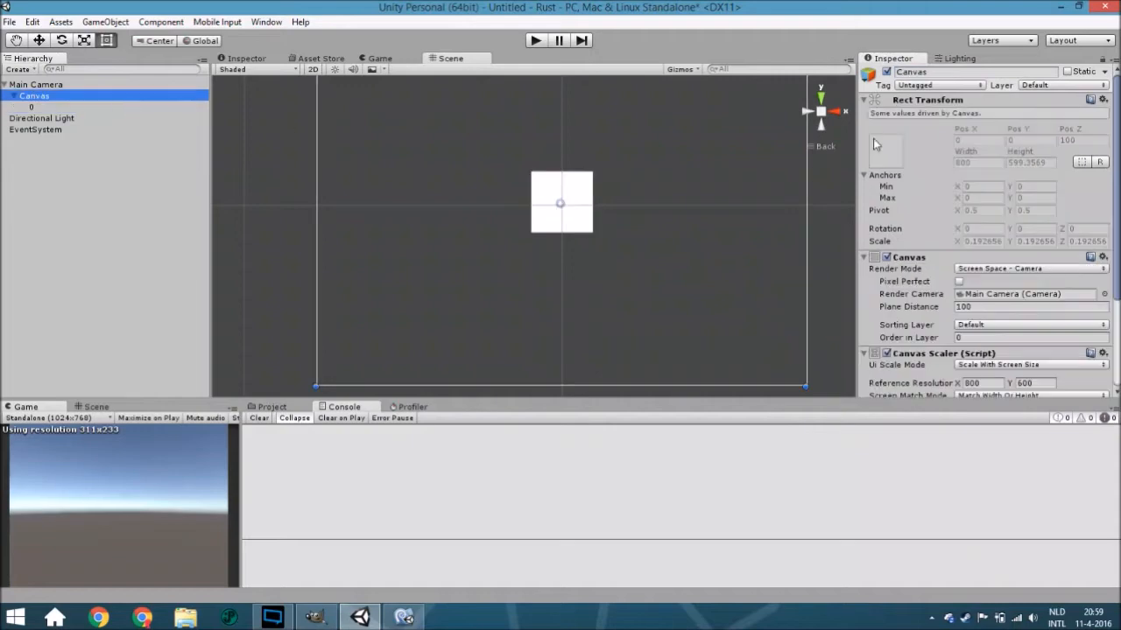
pyautogui.click(1045, 85)
pyautogui.click(1056, 165)
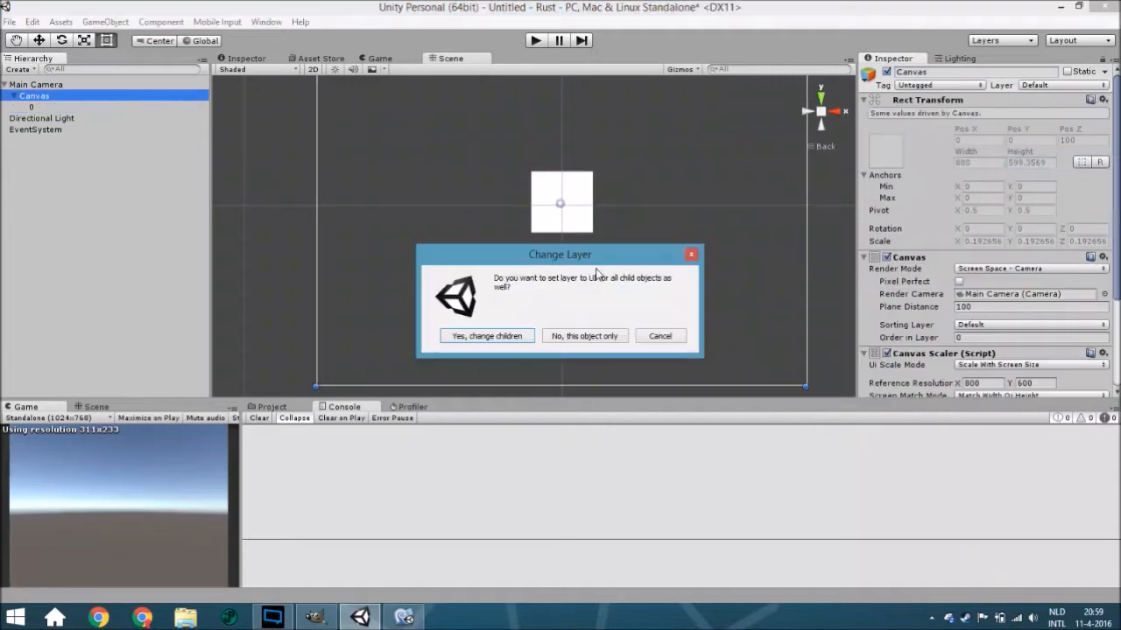
pyautogui.click(487, 335)
# Remove the Cicular Menu script component from the Main Camera
pyautogui.click(58, 85)
pyautogui.scroll(-10, 1082, 232)
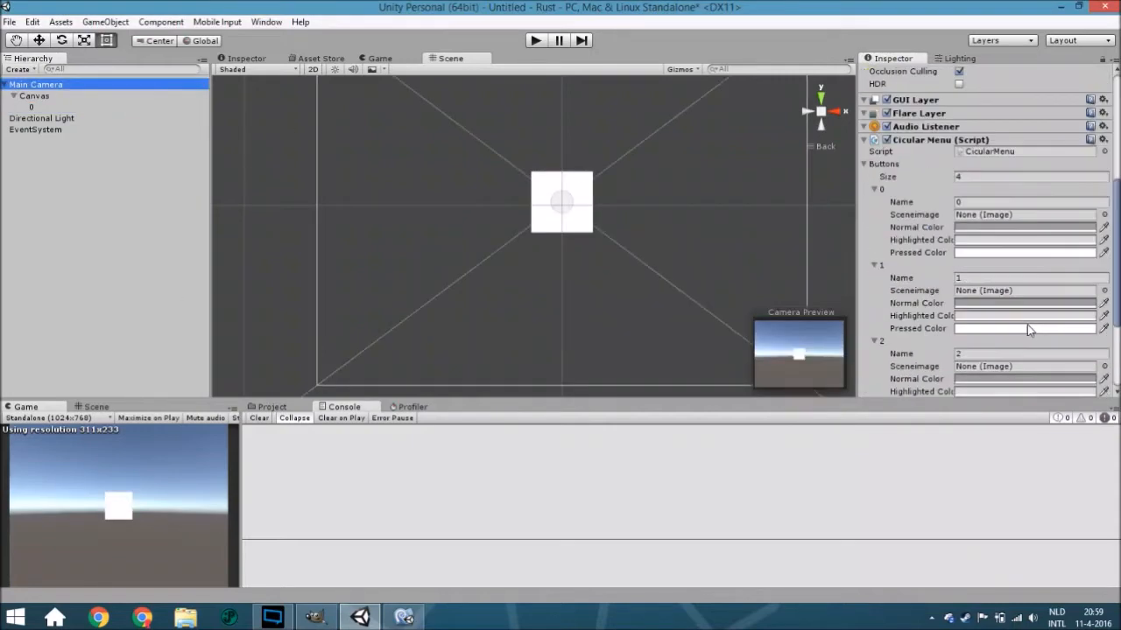
pyautogui.scroll(5, 1081, 232)
pyautogui.click(1102, 207)
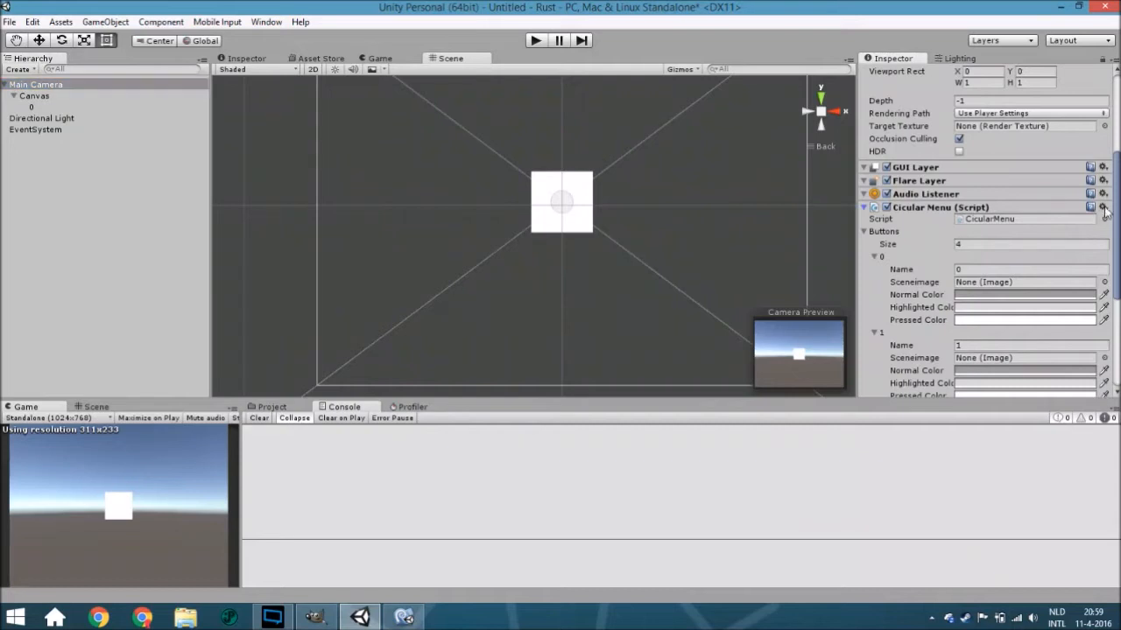
pyautogui.click(1055, 243)
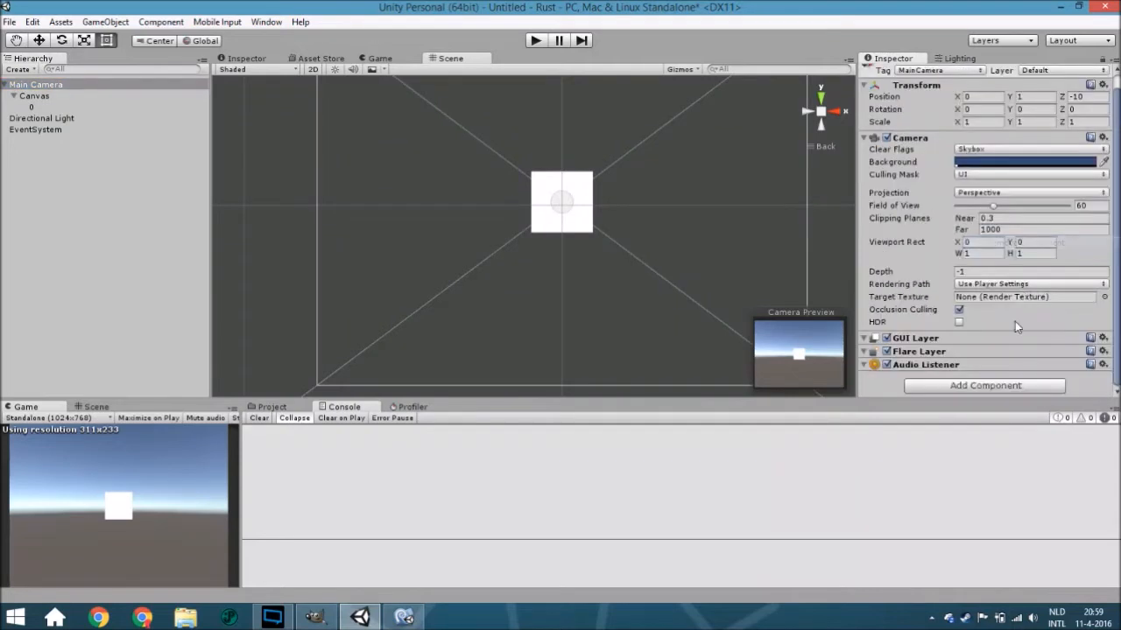
# Add a fresh Cicular Menu script component to the Main Camera
pyautogui.click(1013, 386)
pyautogui.write('cir')
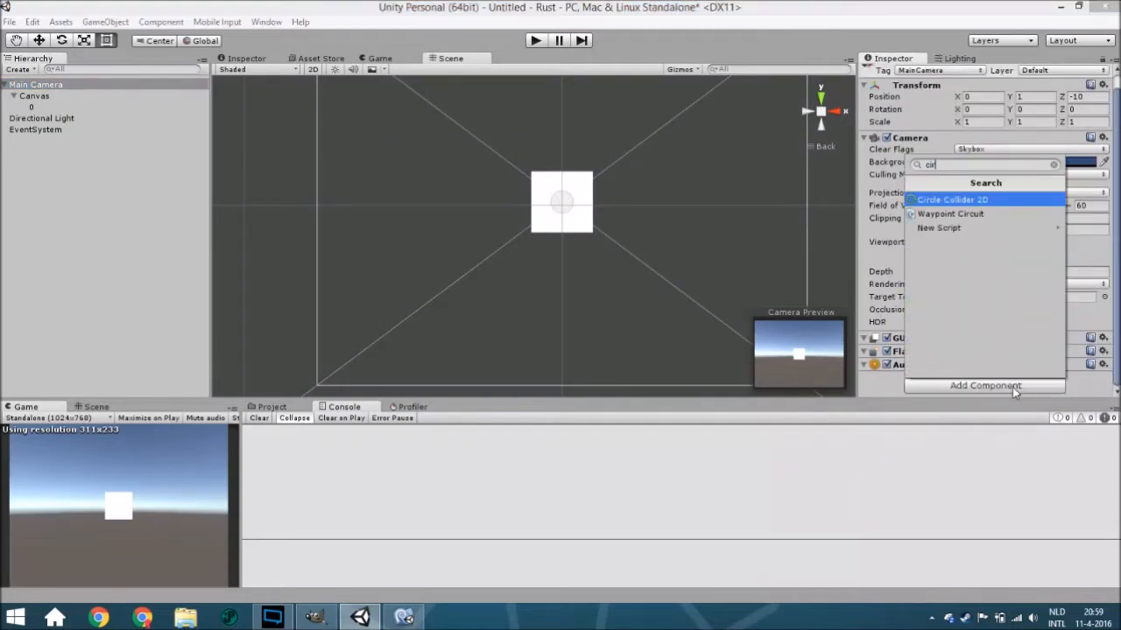
pyautogui.write('c')
pyautogui.press('BackSpace')
pyautogui.press('BackSpace')
pyautogui.press('BackSpace')
pyautogui.write('ull')
pyautogui.press('BackSpace')
pyautogui.press('BackSpace')
pyautogui.press('BackSpace')
pyautogui.write('ic')
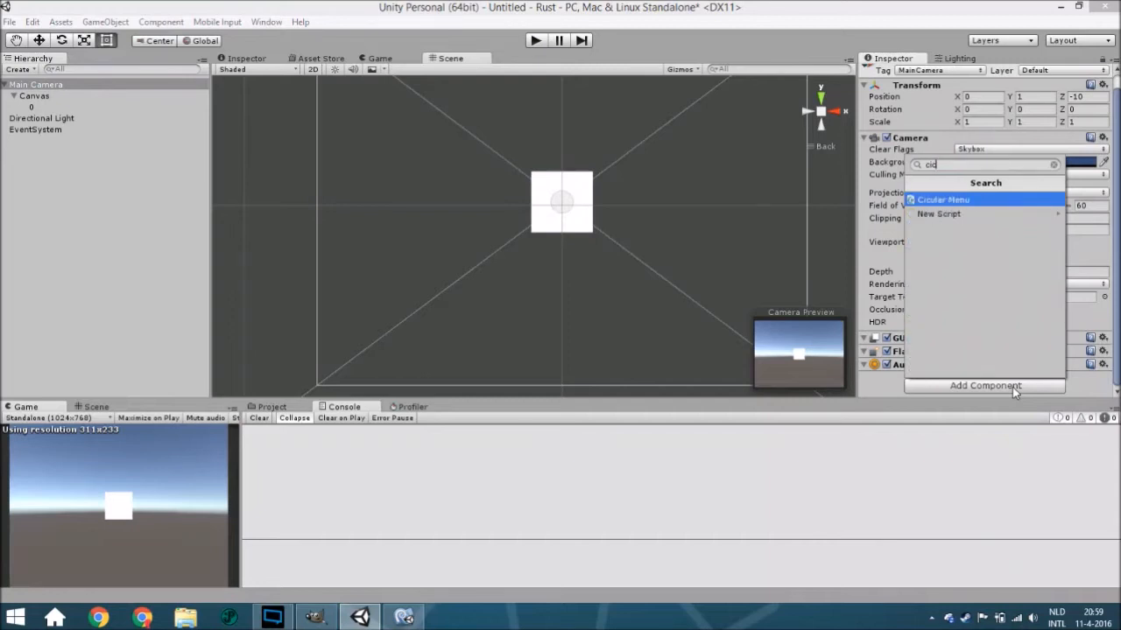
pyautogui.press('Return')
# Set the Cicular Menu's Buttons array size to 1 and name its first element 0
pyautogui.scroll(-3, 1015, 379)
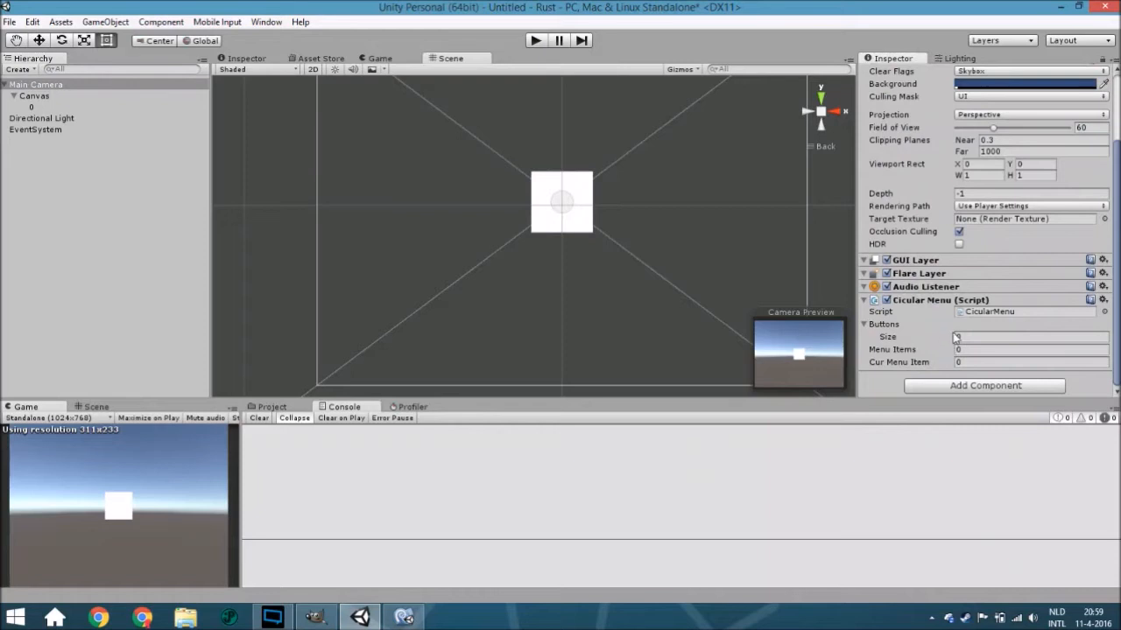
pyautogui.click(1007, 337)
pyautogui.write('1')
pyautogui.press('Return')
pyautogui.scroll(-2, 949, 339)
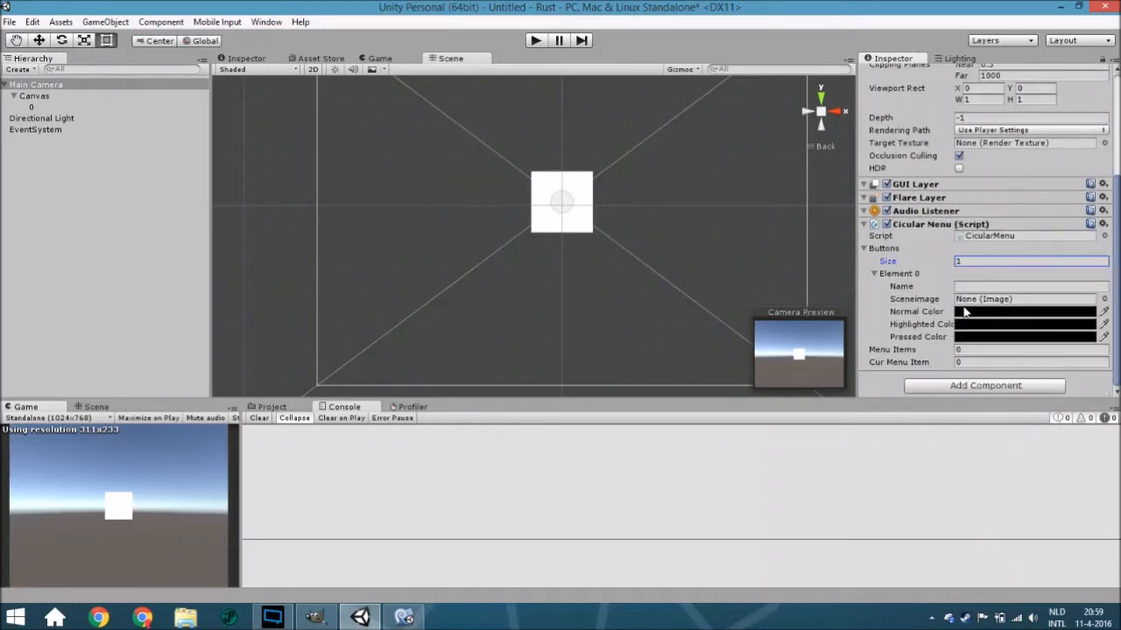
pyautogui.click(1007, 287)
pyautogui.write('0')
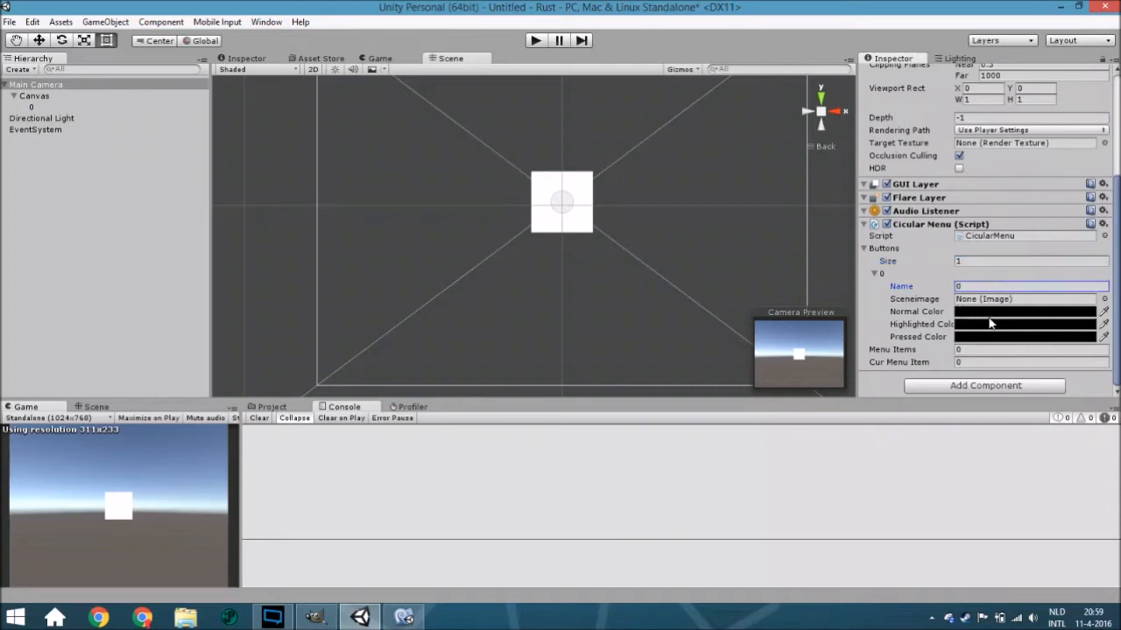
# Set button 0's Normal Color to mid grey, RGB 168, with alpha 255
pyautogui.click(990, 323)
pyautogui.moveTo(737, 386); pyautogui.dragTo(745, 384)
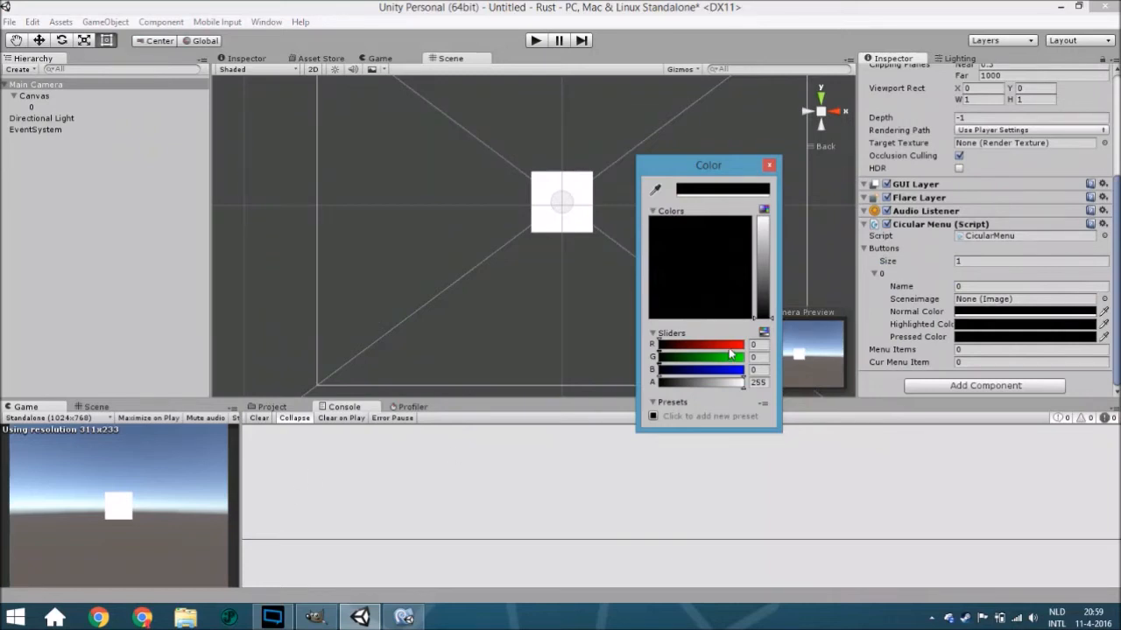
pyautogui.moveTo(729, 348); pyautogui.dragTo(659, 350)
pyautogui.click(758, 256)
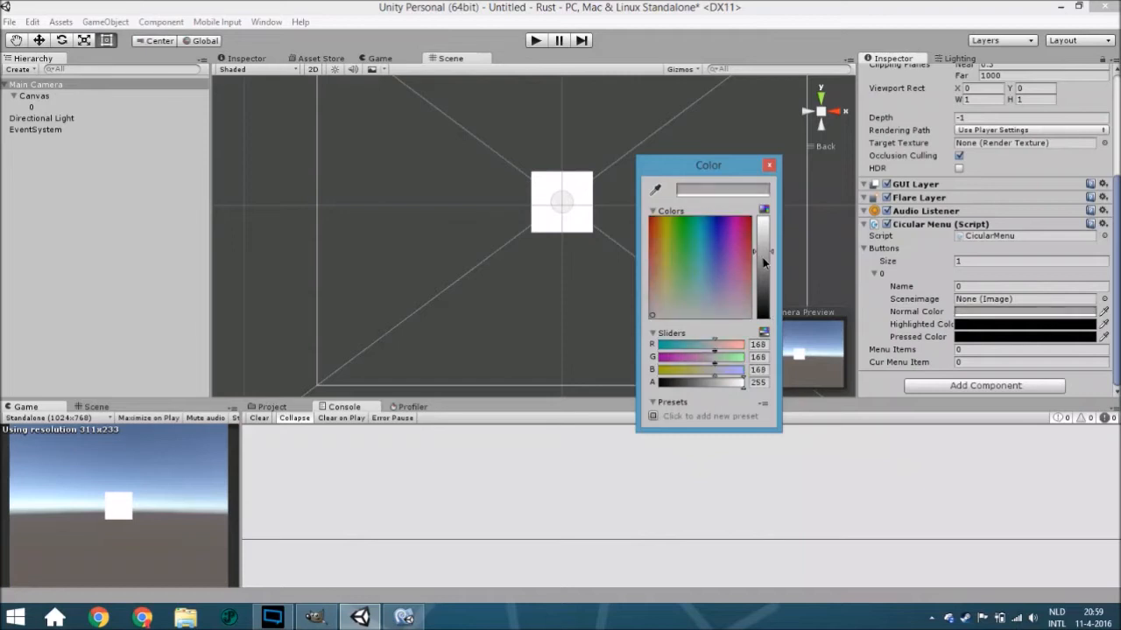
pyautogui.click(770, 165)
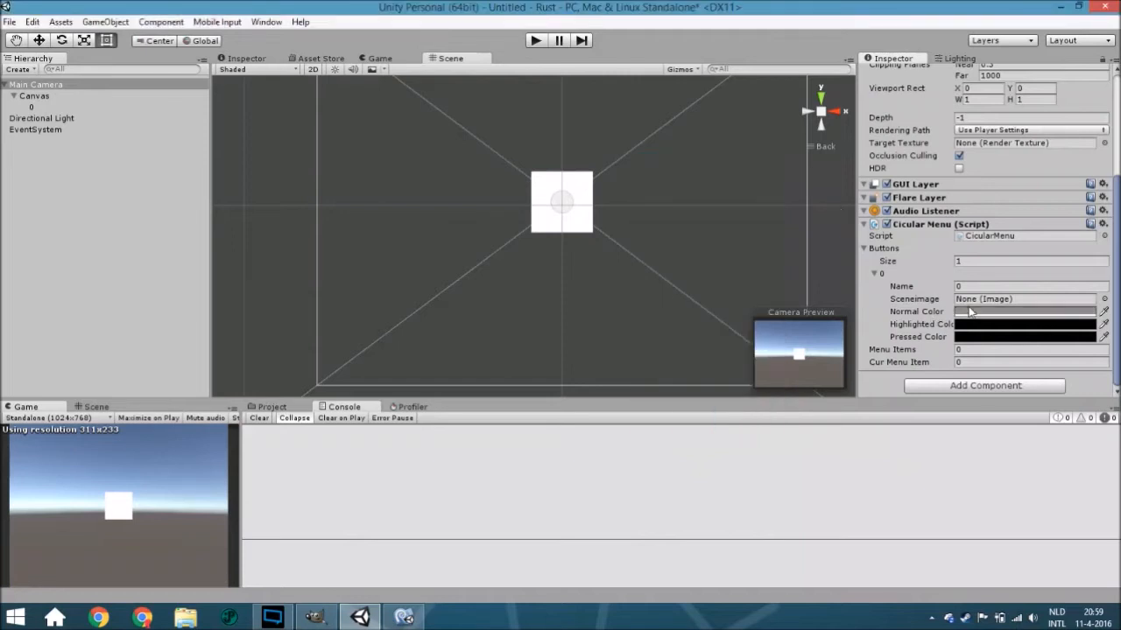
# Set button 0's Highlighted Color to a lighter grey, RGB 182
pyautogui.click(977, 326)
pyautogui.moveTo(773, 255)
pyautogui.mouseDown()
pyautogui.moveTo(770, 221)
pyautogui.moveTo(771, 247)
pyautogui.mouseUp()
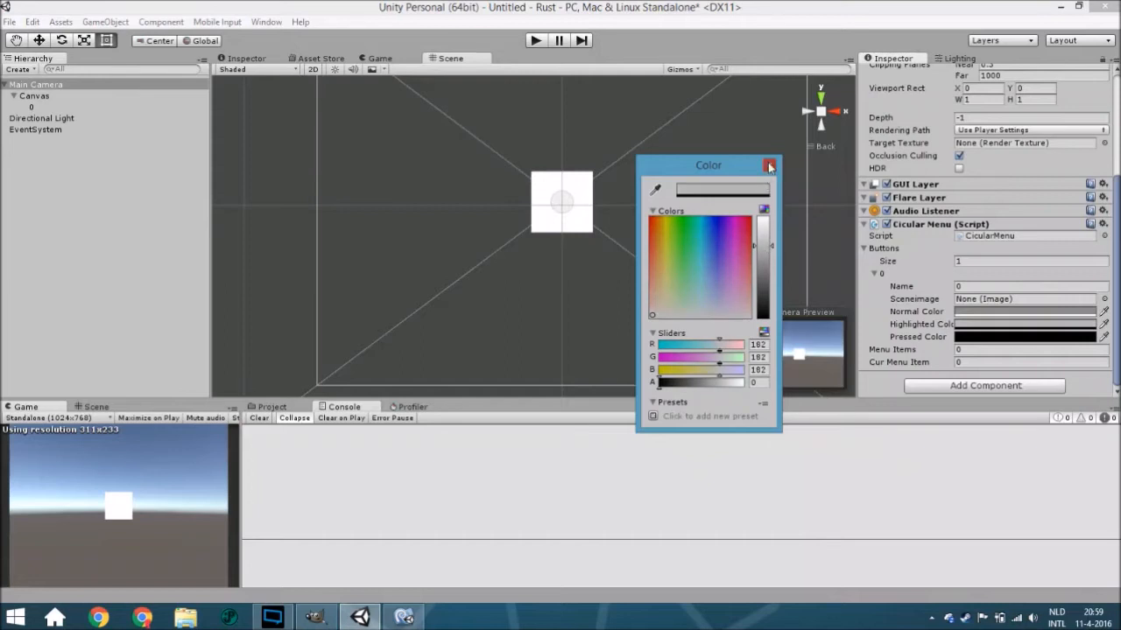
pyautogui.click(770, 166)
# Set button 0's Pressed Color to white, RGB 255
pyautogui.click(975, 350)
pyautogui.click(972, 339)
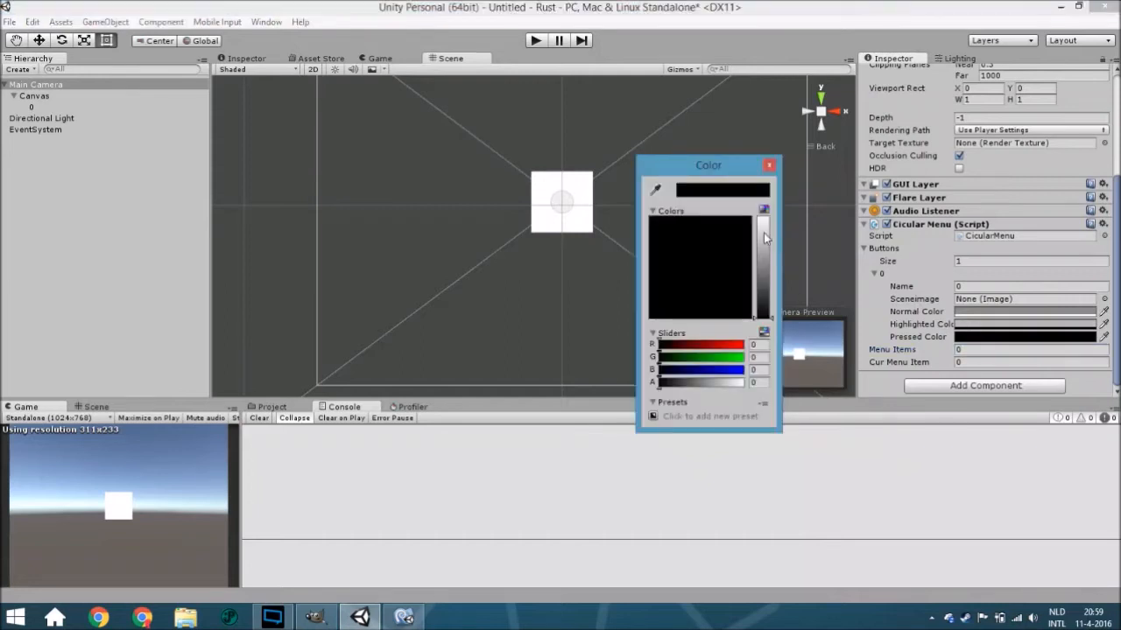
pyautogui.click(762, 219)
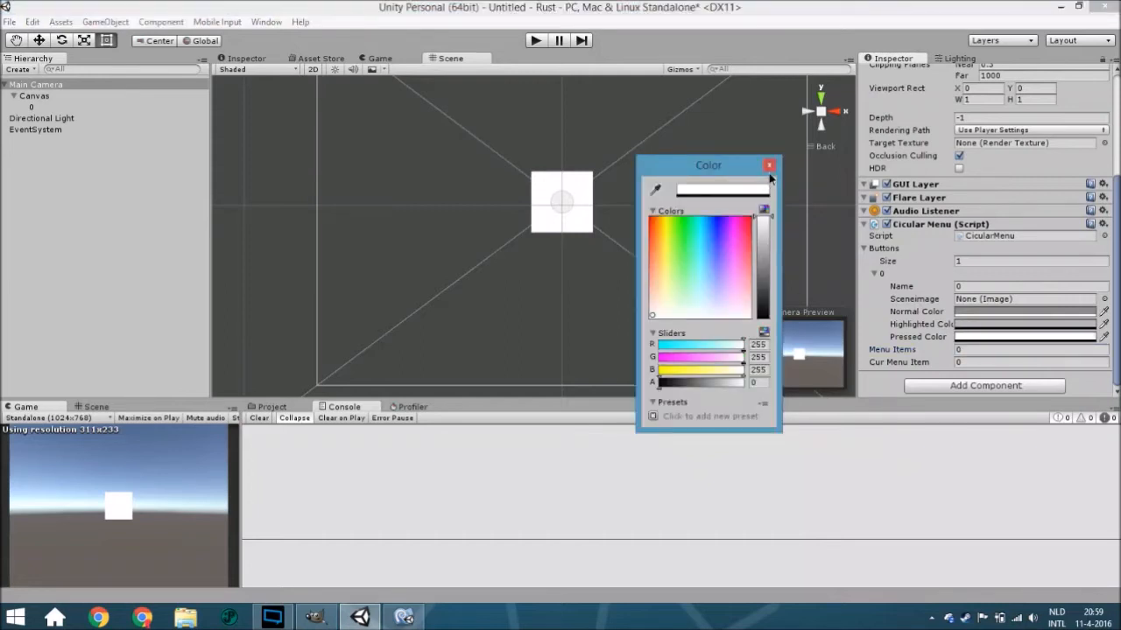
# Set the Cicular Menu script's Buttons array size to 4
pyautogui.click(769, 166)
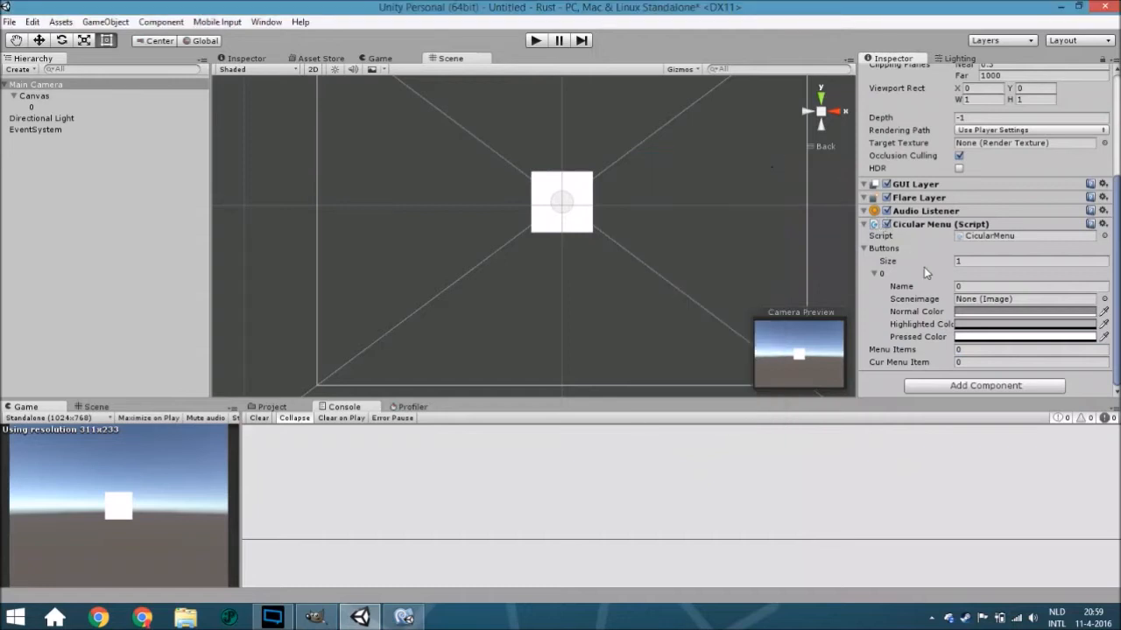
pyautogui.click(972, 260)
pyautogui.write('4')
pyautogui.press('Return')
pyautogui.scroll(-3, 923, 280)
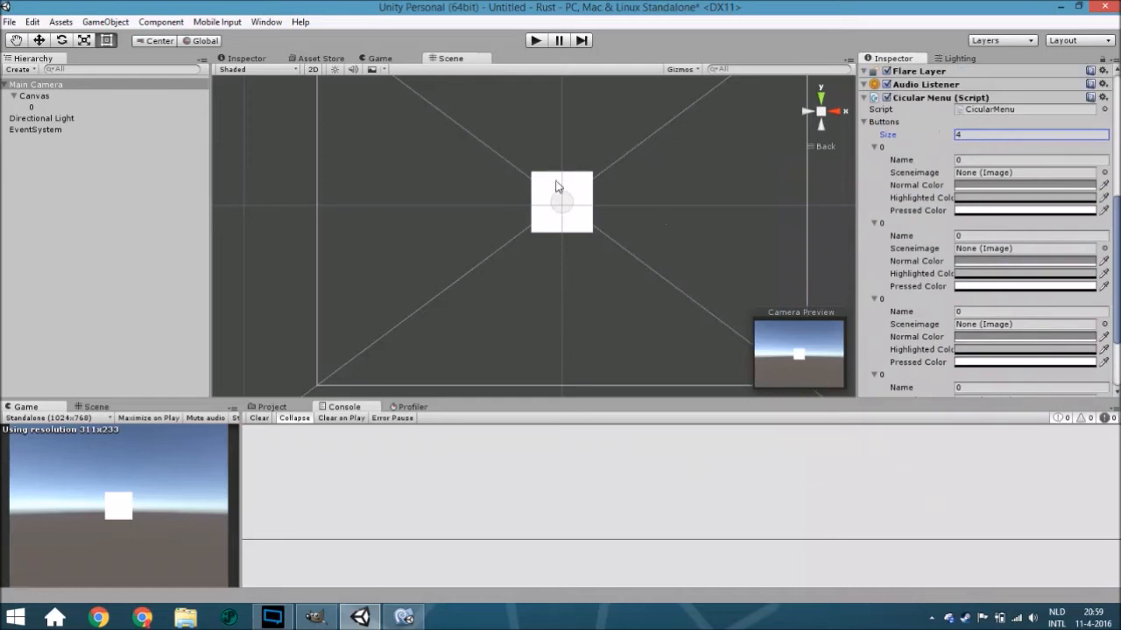
pyautogui.click(81, 106)
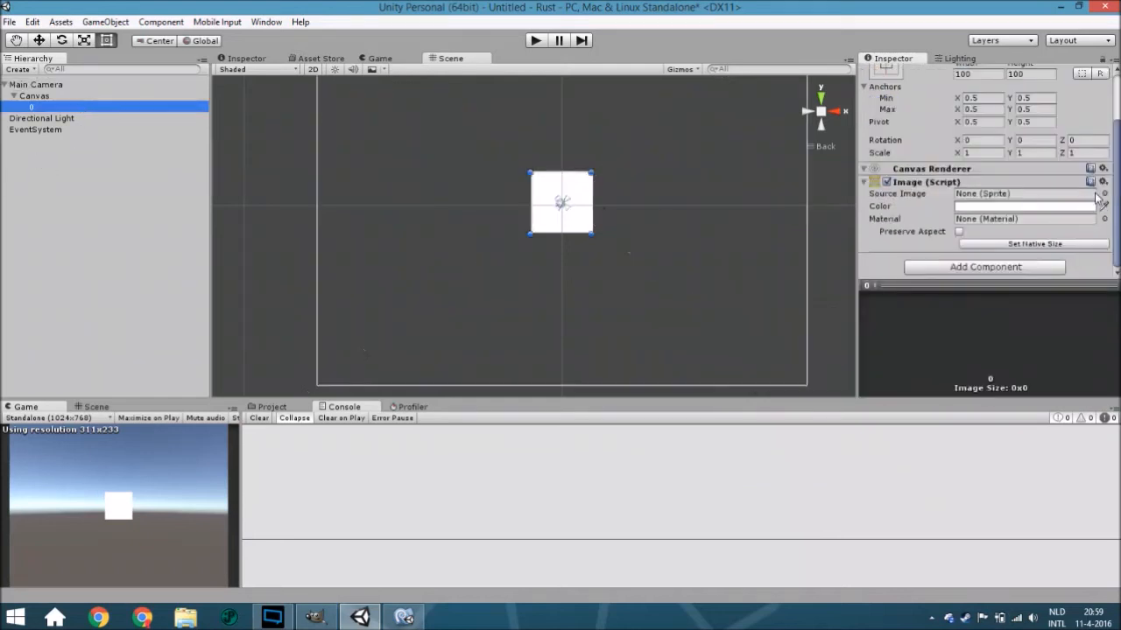
pyautogui.click(1104, 195)
pyautogui.scroll(-3, 355, 444)
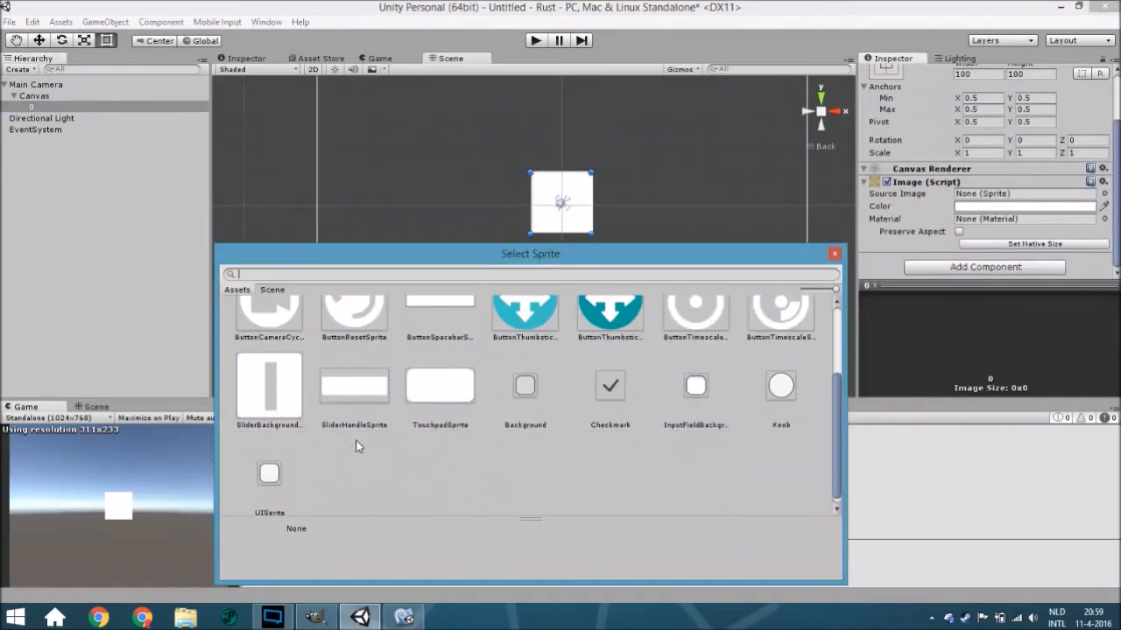
pyautogui.click(834, 254)
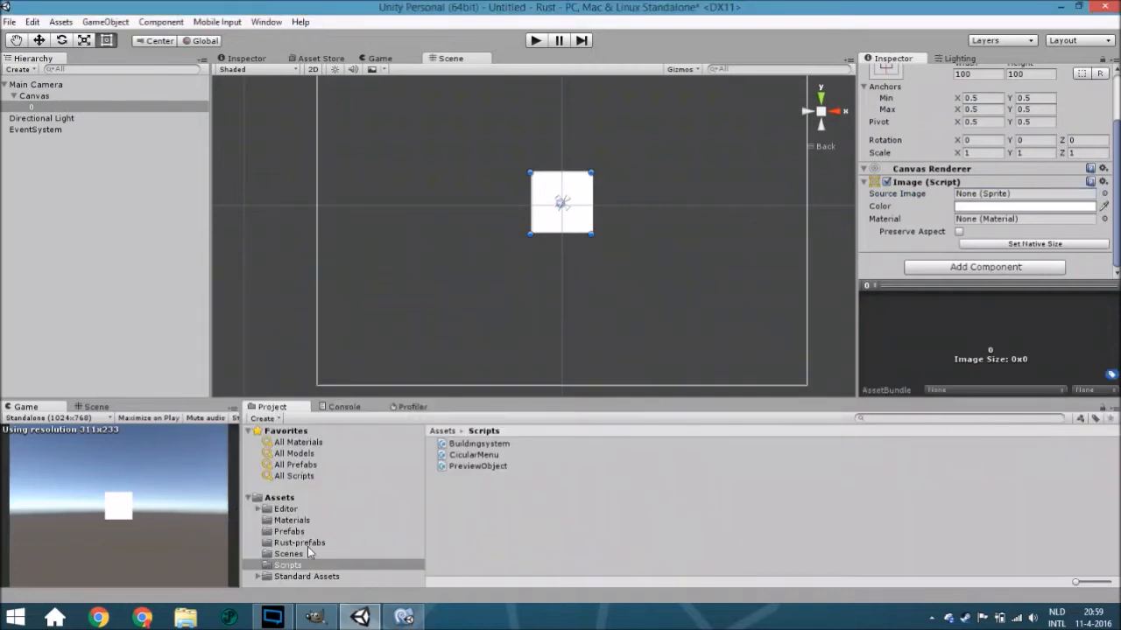
# Change the Circular Menu texture in the Materials folder to Sprite (2D and UI) and apply the import settings
pyautogui.click(308, 520)
pyautogui.click(476, 444)
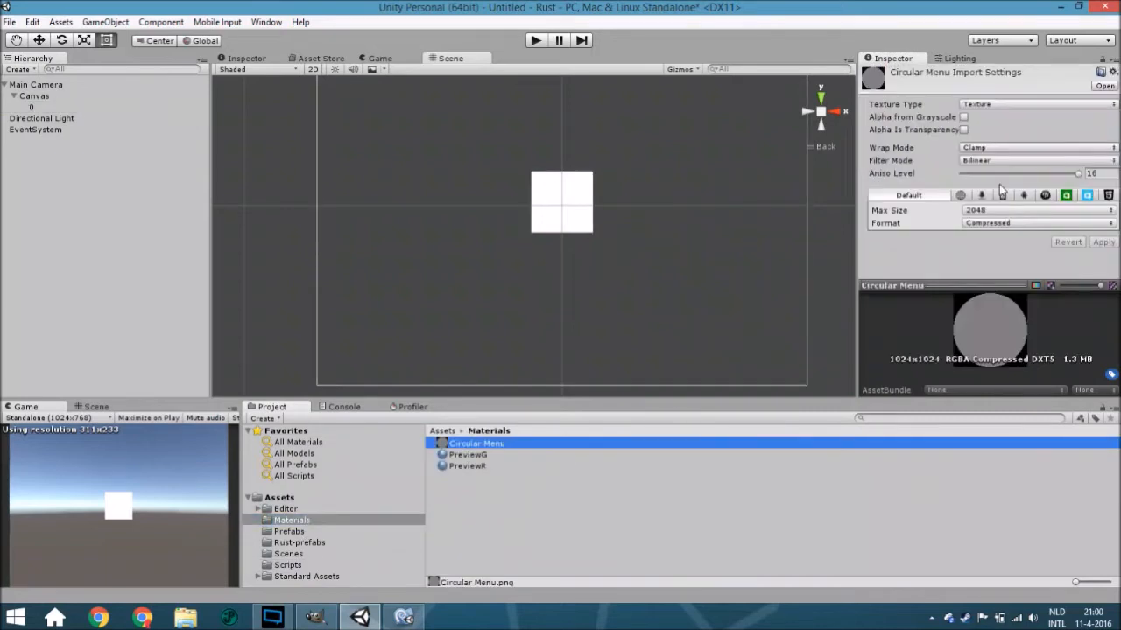
pyautogui.click(999, 106)
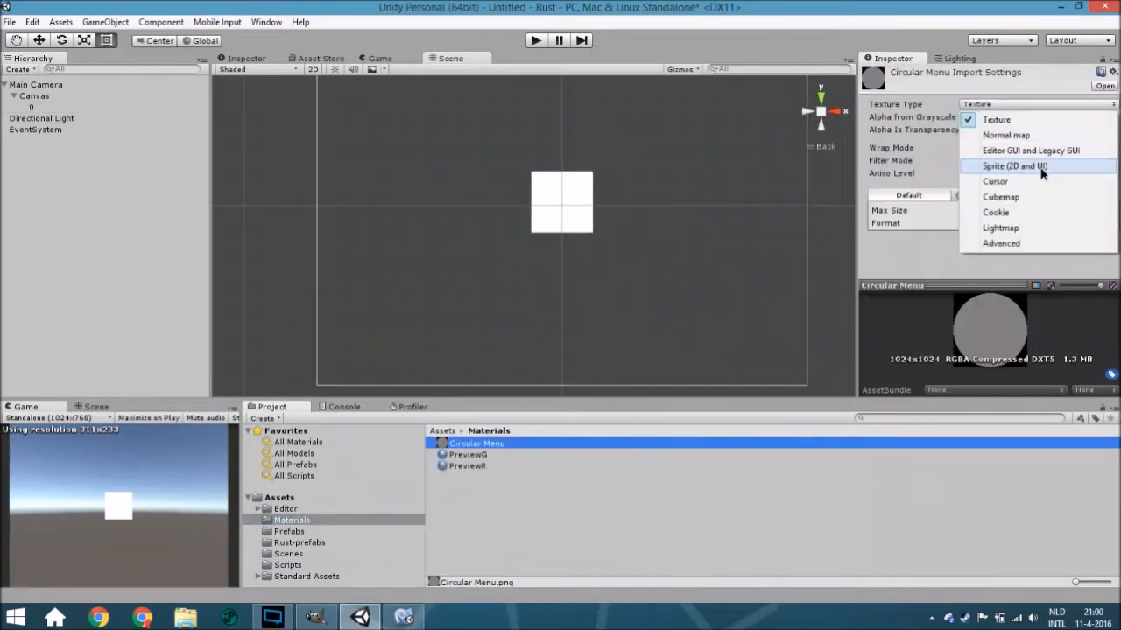
pyautogui.click(1007, 165)
pyautogui.click(1092, 270)
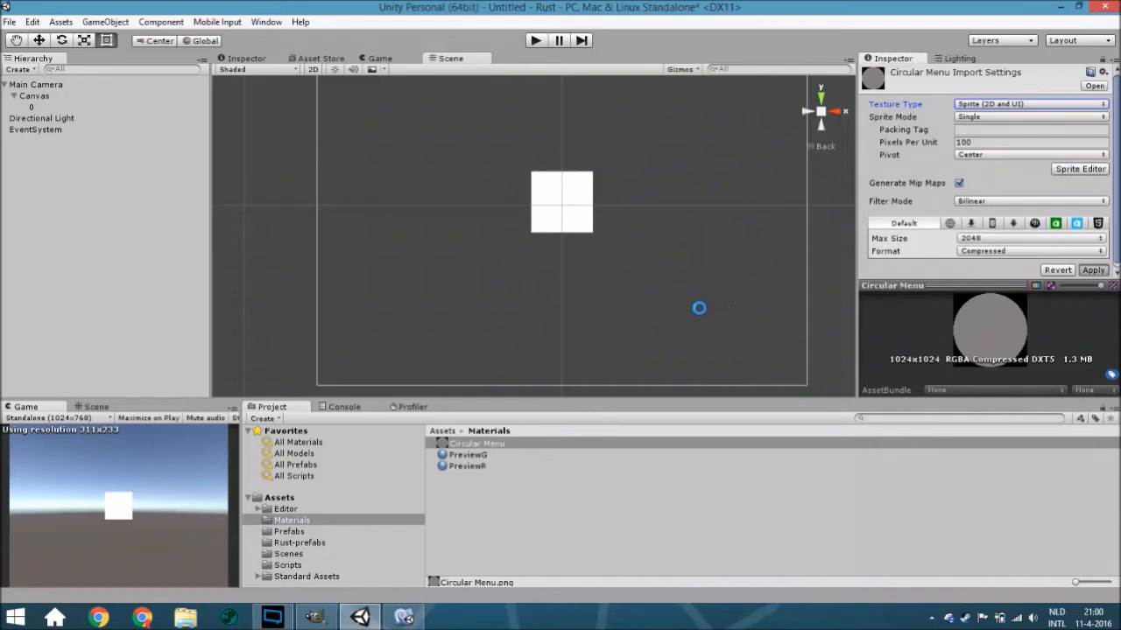
# Assign the Circular Menu sprite as the source image of canvas image 0
pyautogui.click(109, 119)
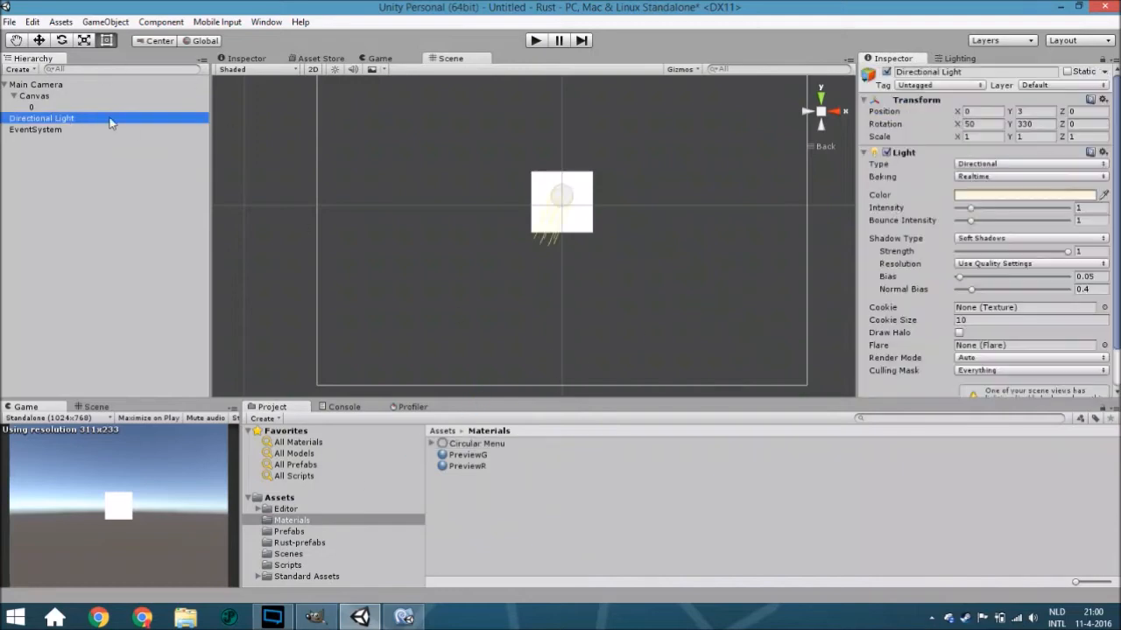
pyautogui.click(112, 108)
pyautogui.scroll(-2, 1055, 264)
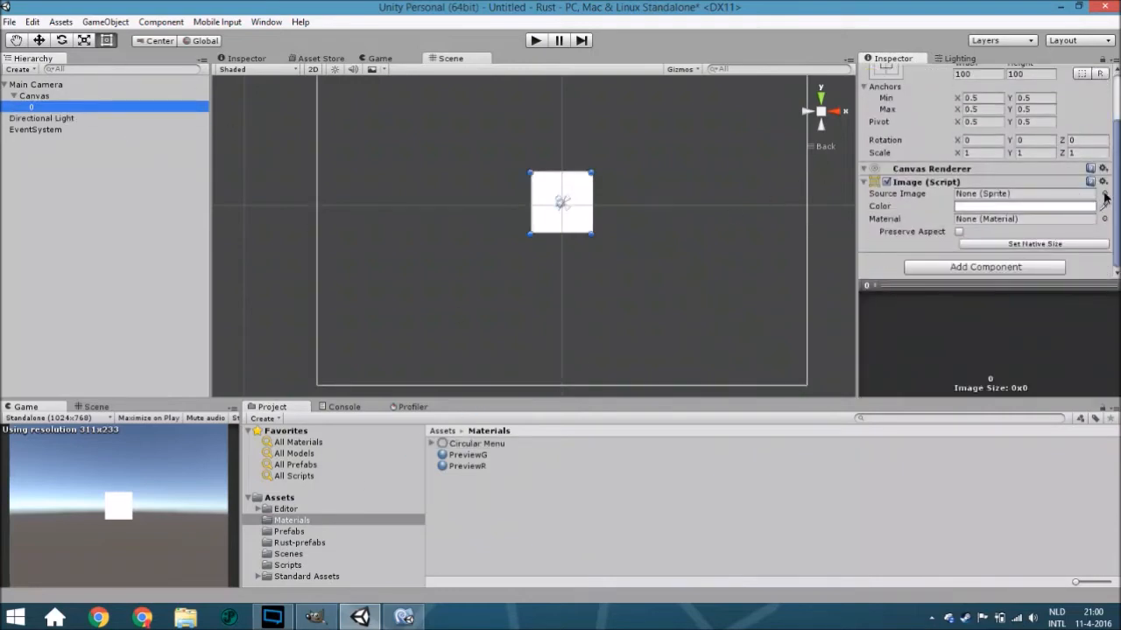
pyautogui.click(1104, 194)
pyautogui.doubleClick(292, 461)
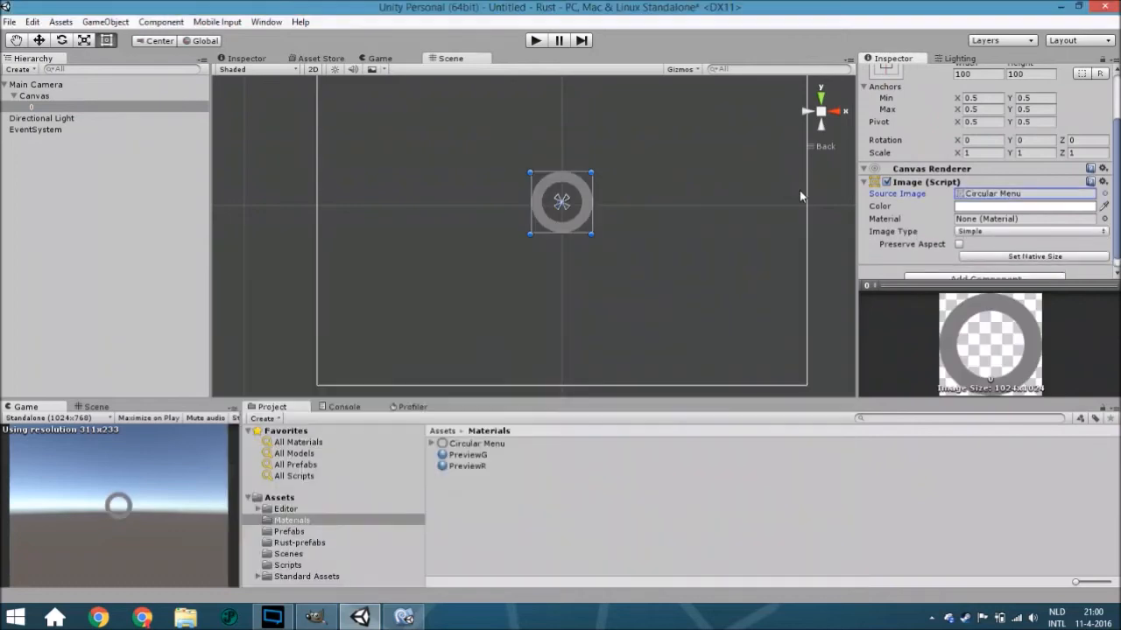
# Set the small Game view's aspect to Free Aspect
pyautogui.scroll(-1, 910, 184)
pyautogui.scroll(1, 975, 193)
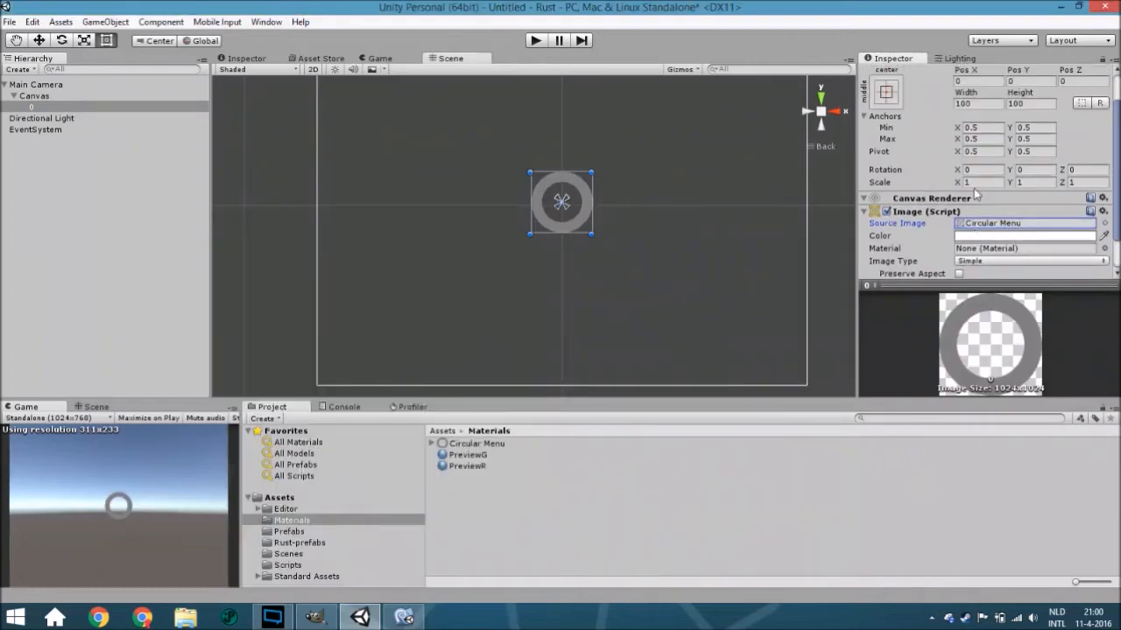
pyautogui.moveTo(963, 93)
pyautogui.mouseDown()
pyautogui.moveTo(1013, 98)
pyautogui.moveTo(940, 84)
pyautogui.moveTo(949, 90)
pyautogui.mouseUp()
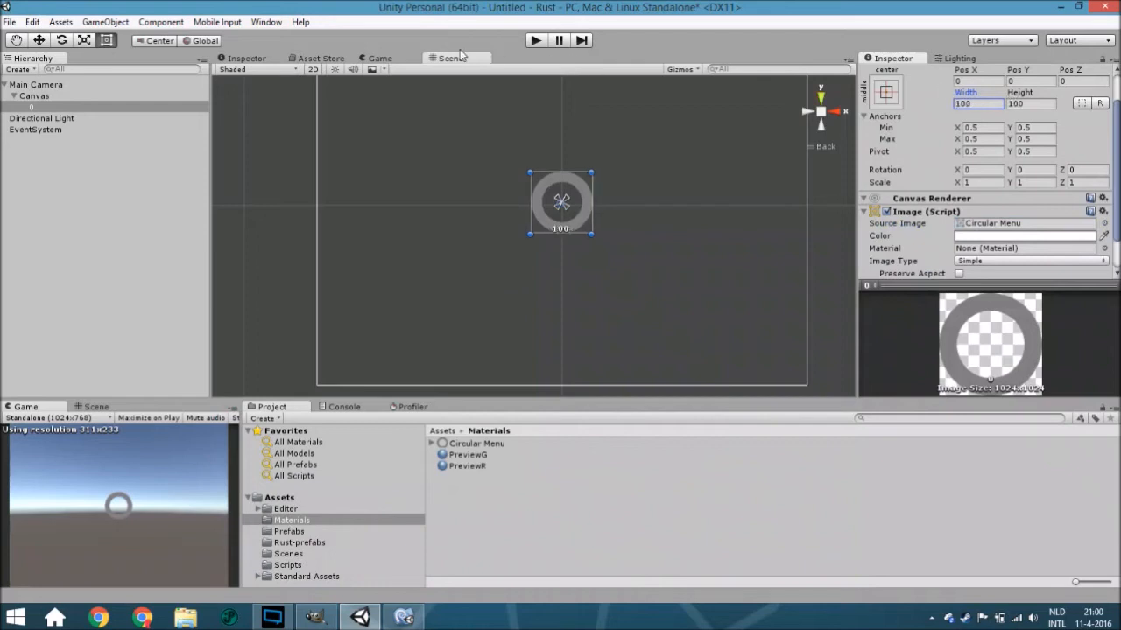
pyautogui.moveTo(369, 76); pyautogui.dragTo(329, 133, button='middle')
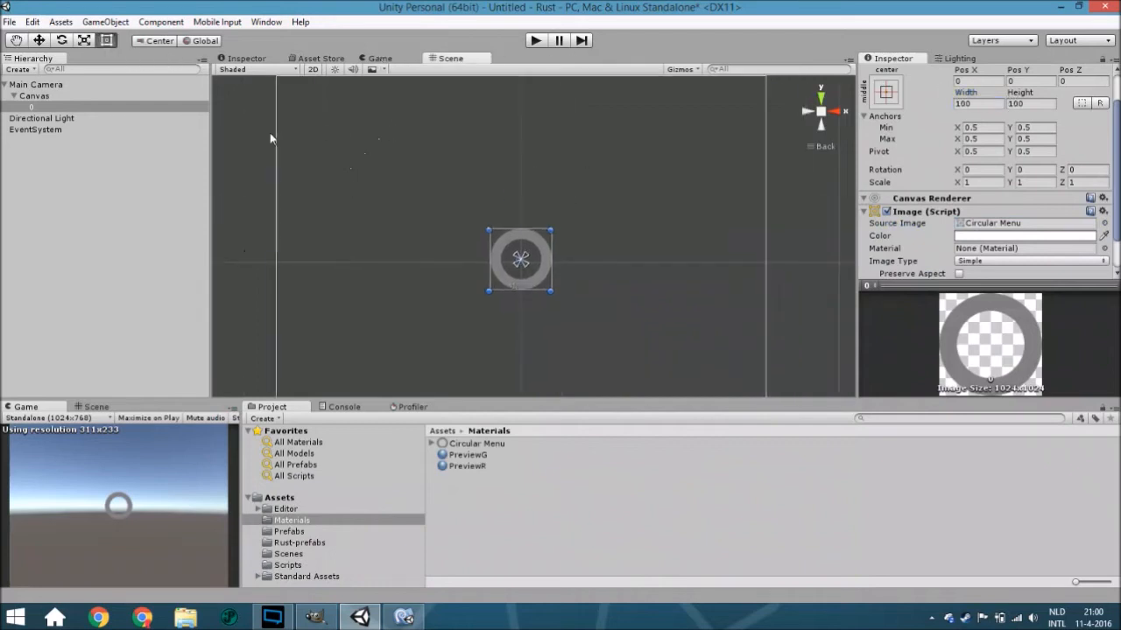
pyautogui.click(91, 418)
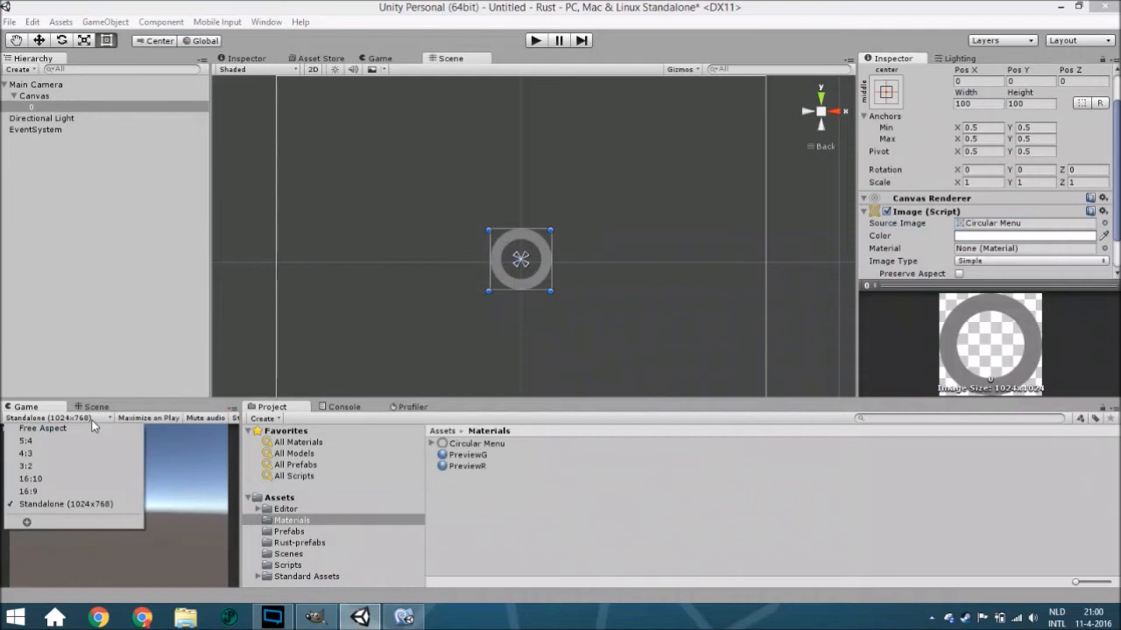
pyautogui.click(89, 429)
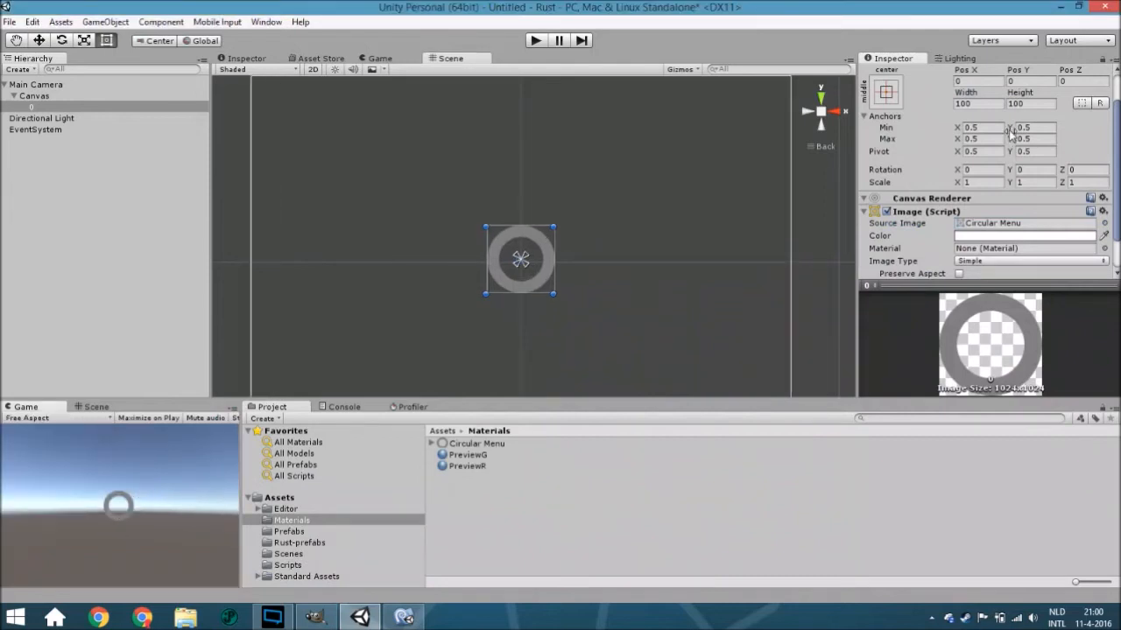
# Set image 0's width and height to 250
pyautogui.moveTo(960, 91); pyautogui.dragTo(783, 160)
pyautogui.doubleClick(985, 105)
pyautogui.write('250')
pyautogui.press('Tab')
pyautogui.write('250')
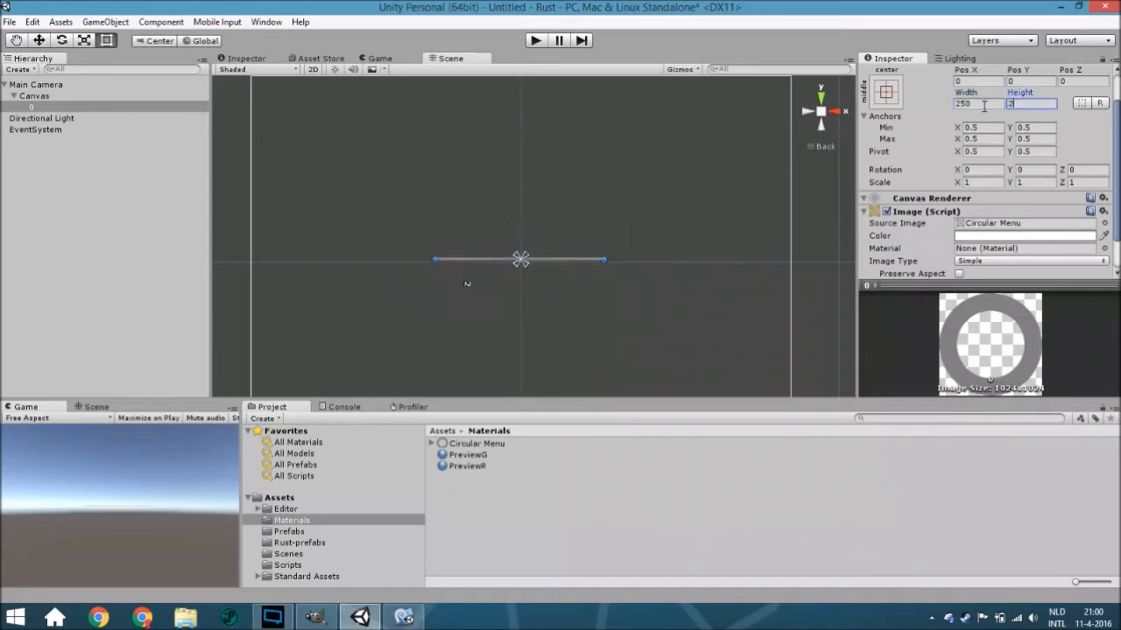
# Preview the resized ring in the large Game view and return both views to the Scene
pyautogui.click(375, 59)
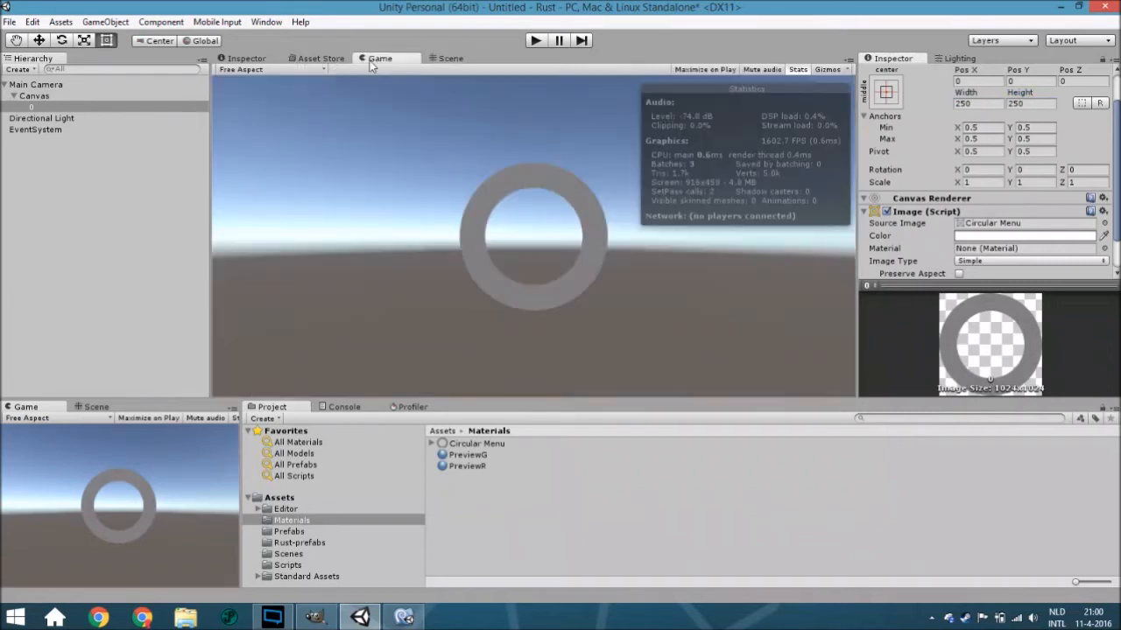
pyautogui.click(309, 70)
pyautogui.click(632, 147)
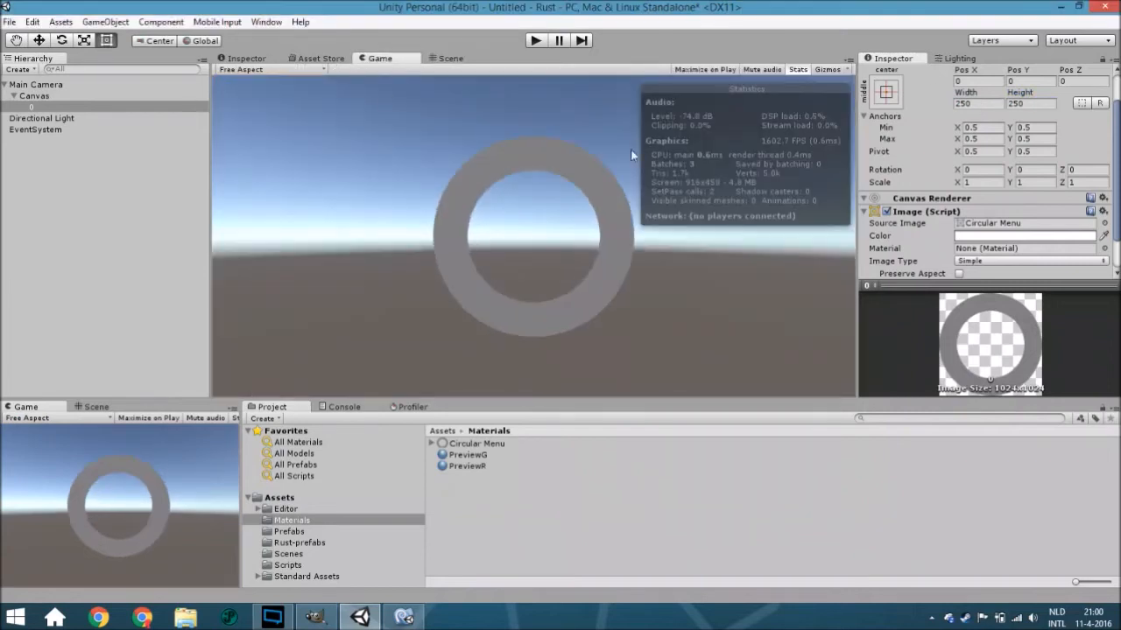
pyautogui.click(446, 58)
pyautogui.click(110, 408)
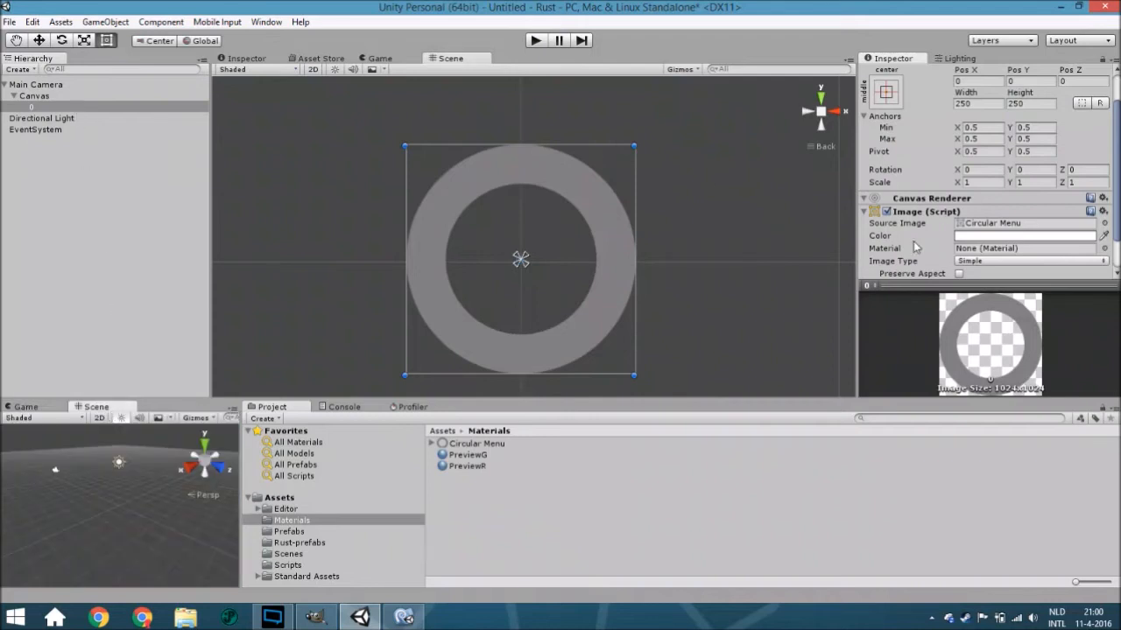
# Set image 0's Image Type to Filled with the Radial 360 method and a fill amount of 0.25
pyautogui.scroll(-2, 913, 248)
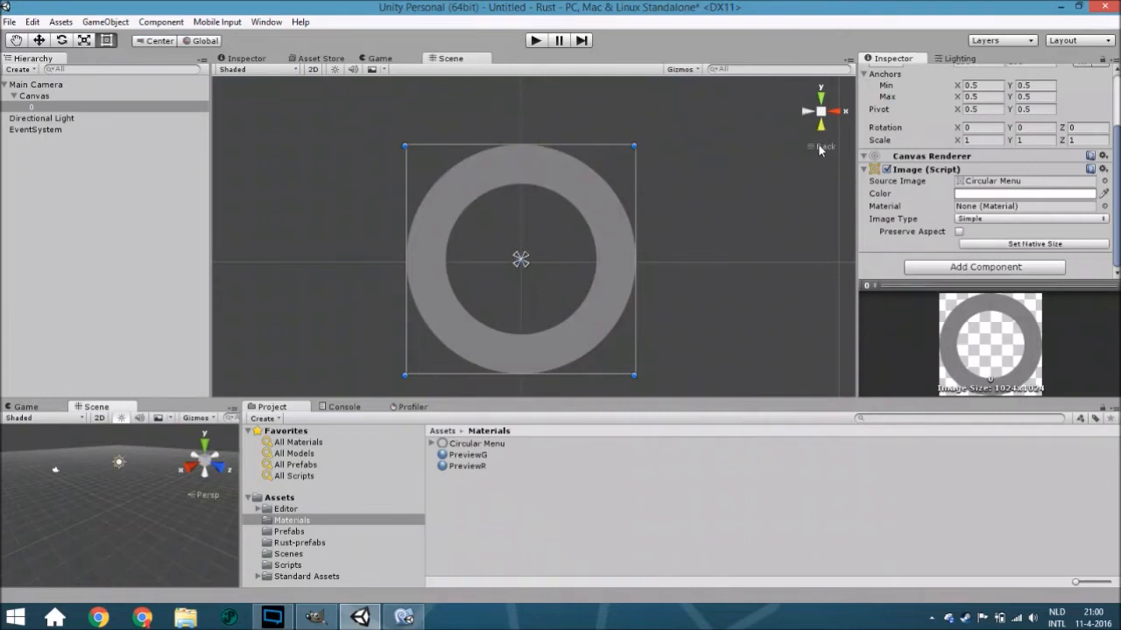
pyautogui.click(1073, 224)
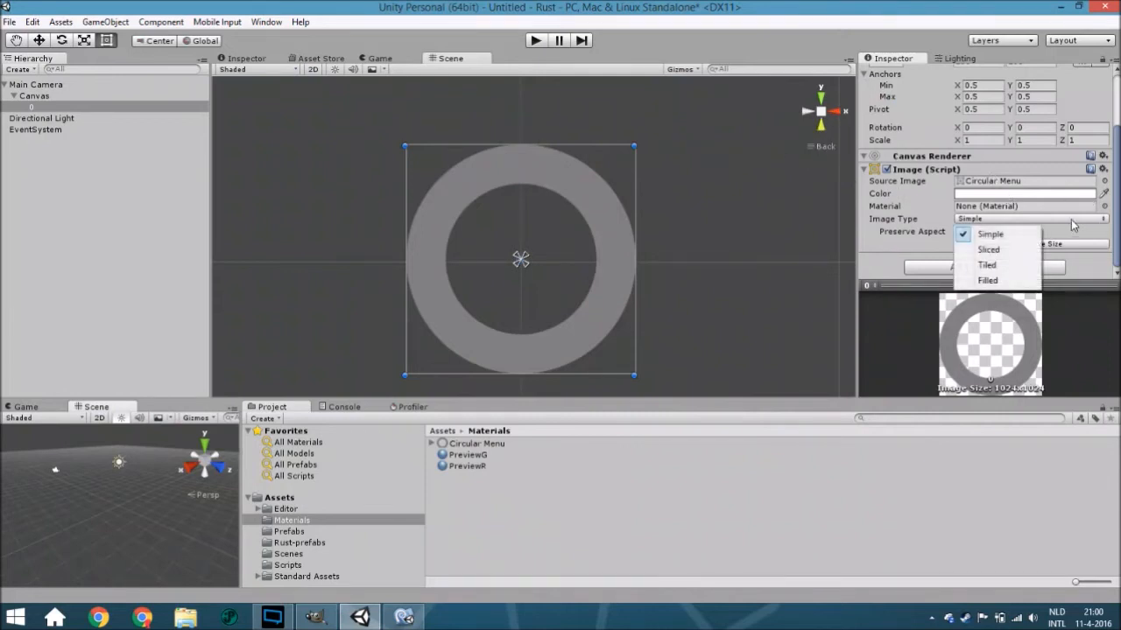
pyautogui.click(987, 280)
pyautogui.click(997, 233)
pyautogui.click(1096, 256)
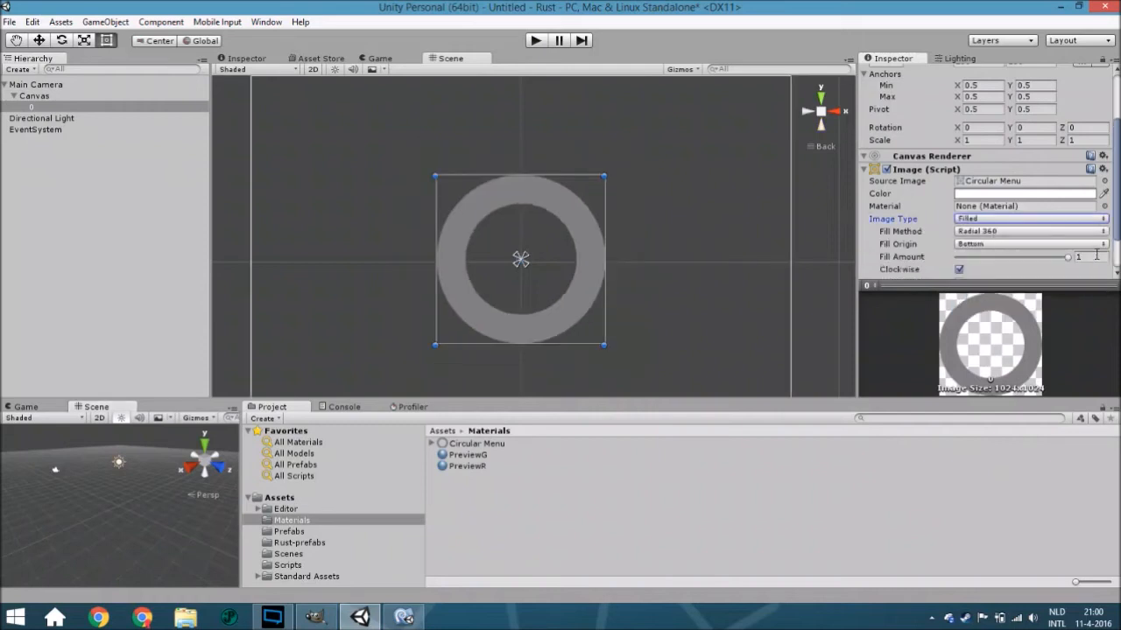
pyautogui.write('.25')
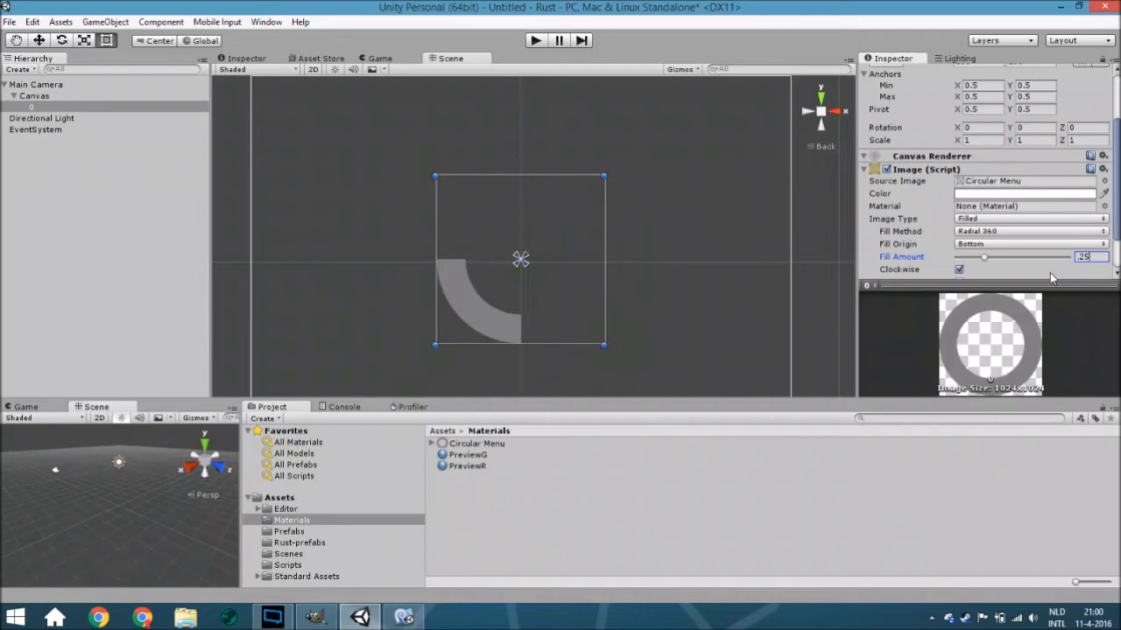
# Rotate the quarter-ring image 0 to 180 degrees about Z
pyautogui.scroll(-1, 1061, 261)
pyautogui.scroll(3, 1057, 218)
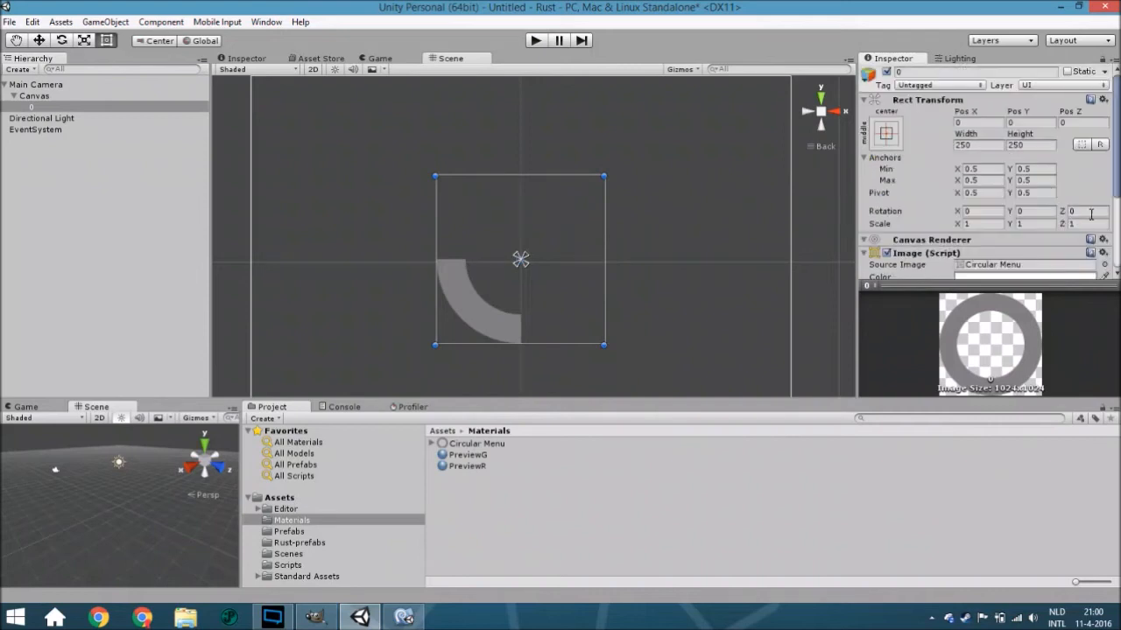
pyautogui.click(1089, 211)
pyautogui.write('180')
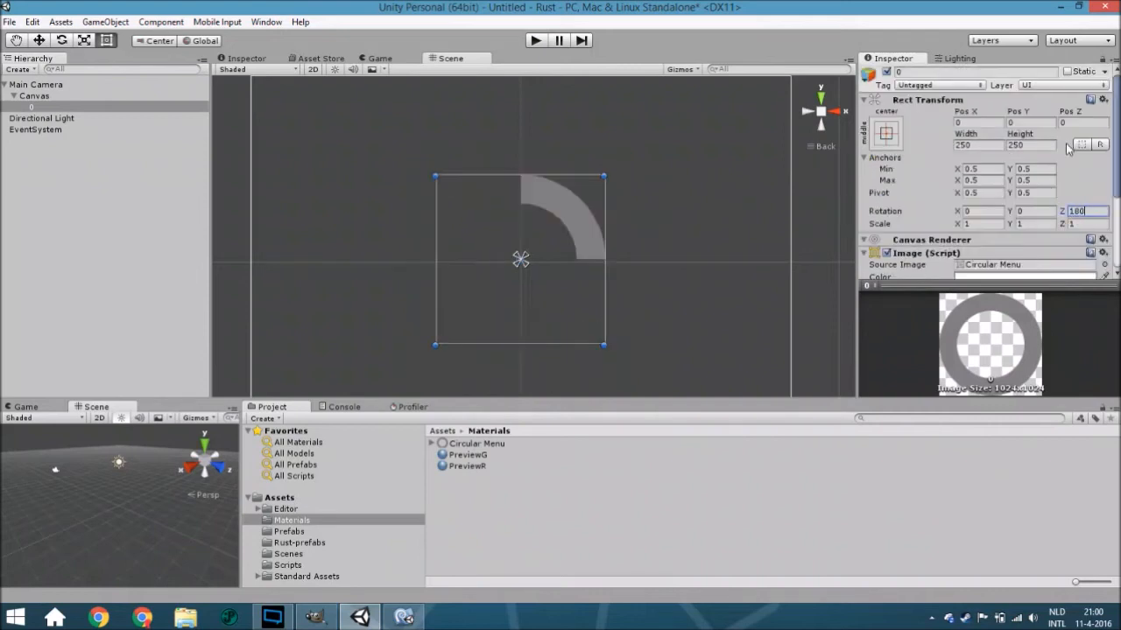
pyautogui.moveTo(617, 139); pyautogui.dragTo(610, 84, button='middle')
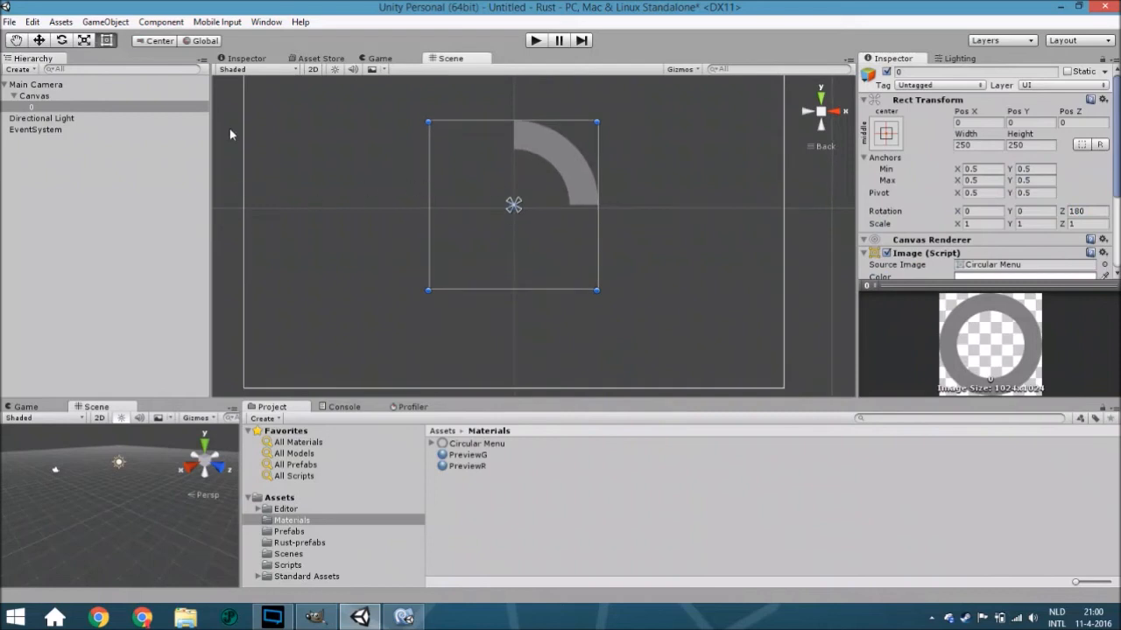
# Duplicate quarter-ring image 0 and set the copy's Z rotation to 90
pyautogui.scroll(-1, 609, 96)
pyautogui.scroll(-3, 1075, 208)
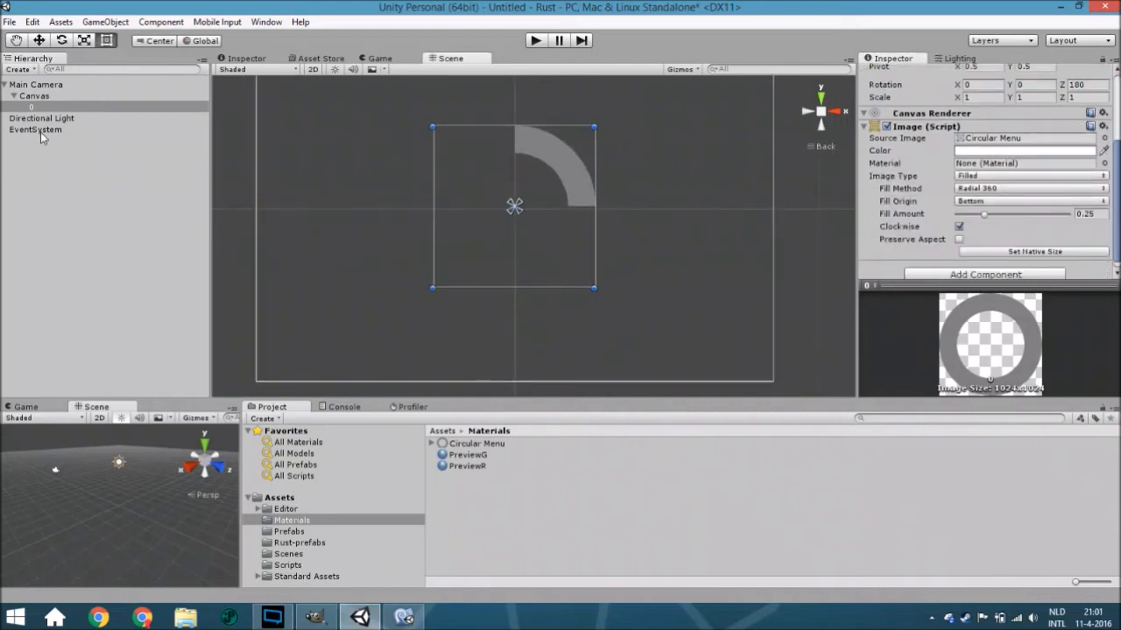
pyautogui.rightClick(42, 106)
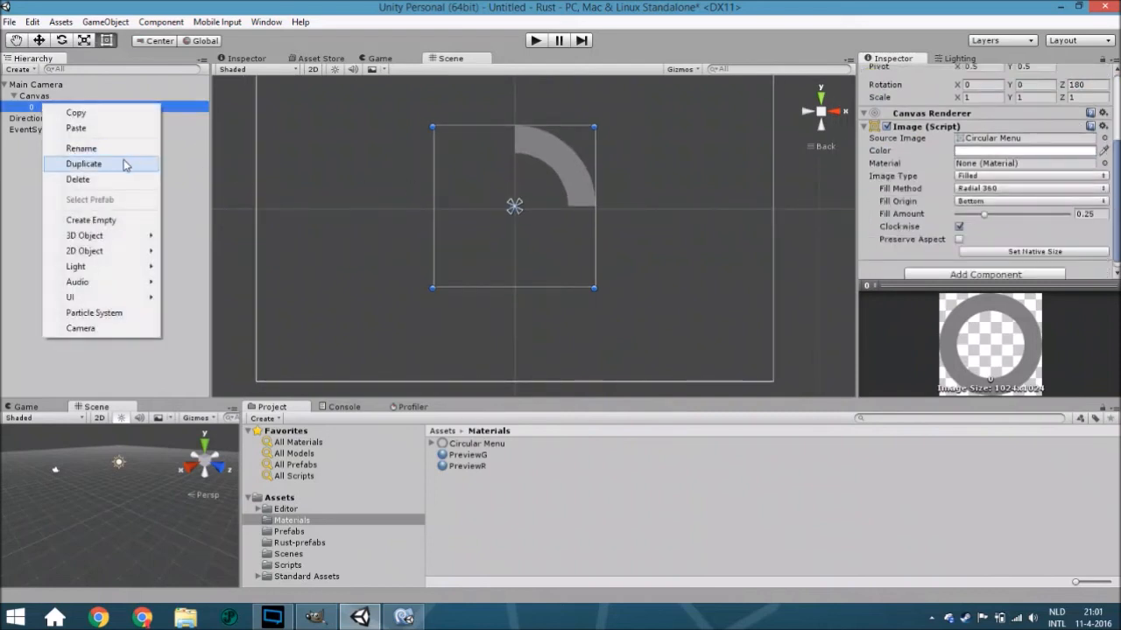
pyautogui.click(126, 165)
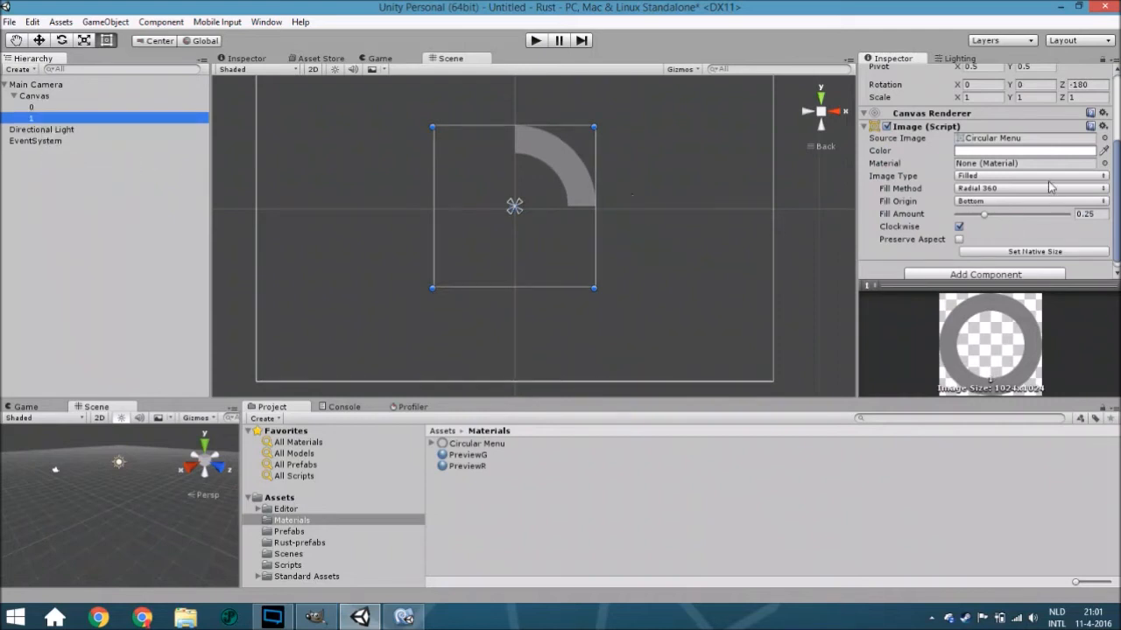
pyautogui.scroll(1, 1100, 118)
pyautogui.moveTo(1062, 130)
pyautogui.mouseDown()
pyautogui.moveTo(756, 151)
pyautogui.moveTo(1066, 147)
pyautogui.mouseUp()
pyautogui.click(1102, 129)
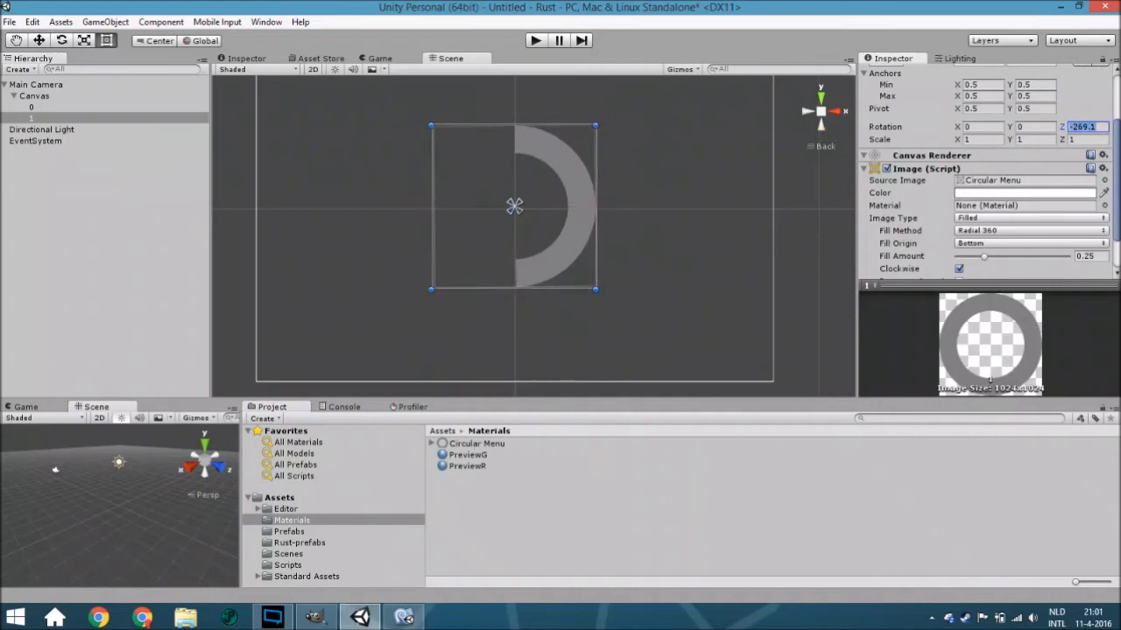
pyautogui.write('90')
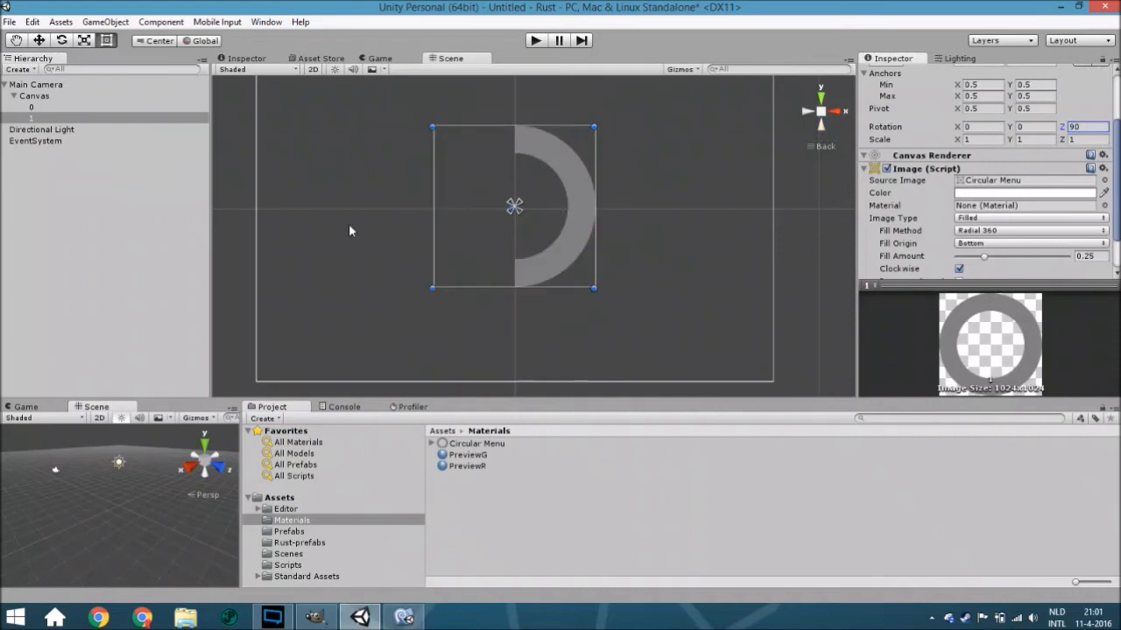
# Duplicate quarter-ring image 1 and set the copy's Z rotation to 0
pyautogui.rightClick(72, 120)
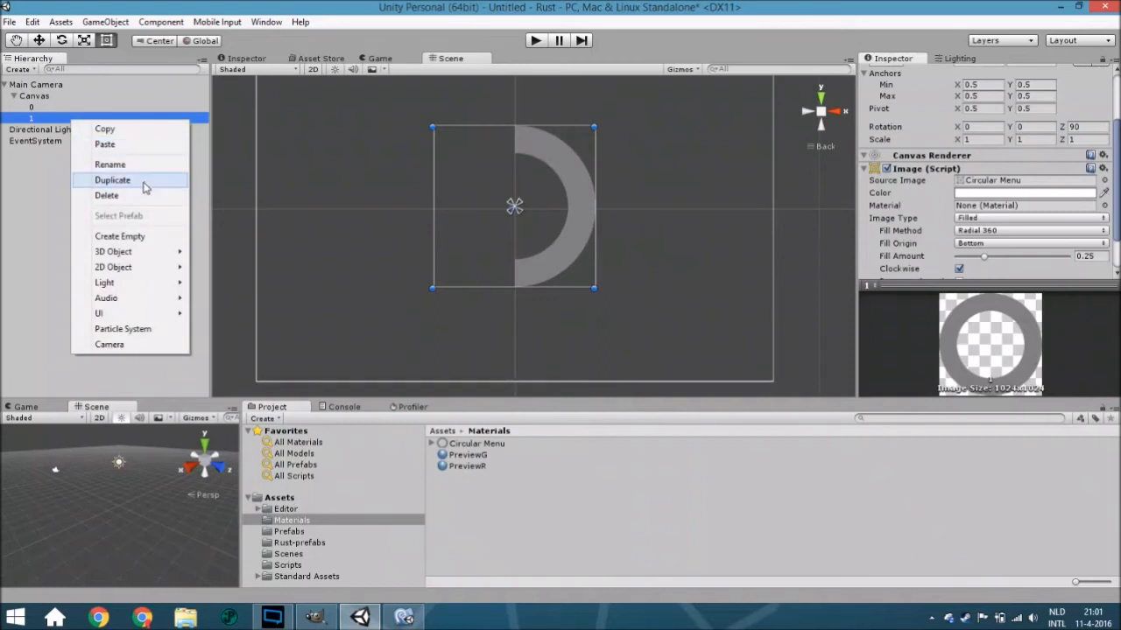
pyautogui.click(112, 180)
pyautogui.click(1077, 127)
pyautogui.write('0')
# Duplicate quarter-ring image 2 and set the copy's Z rotation to -90
pyautogui.rightClick(144, 127)
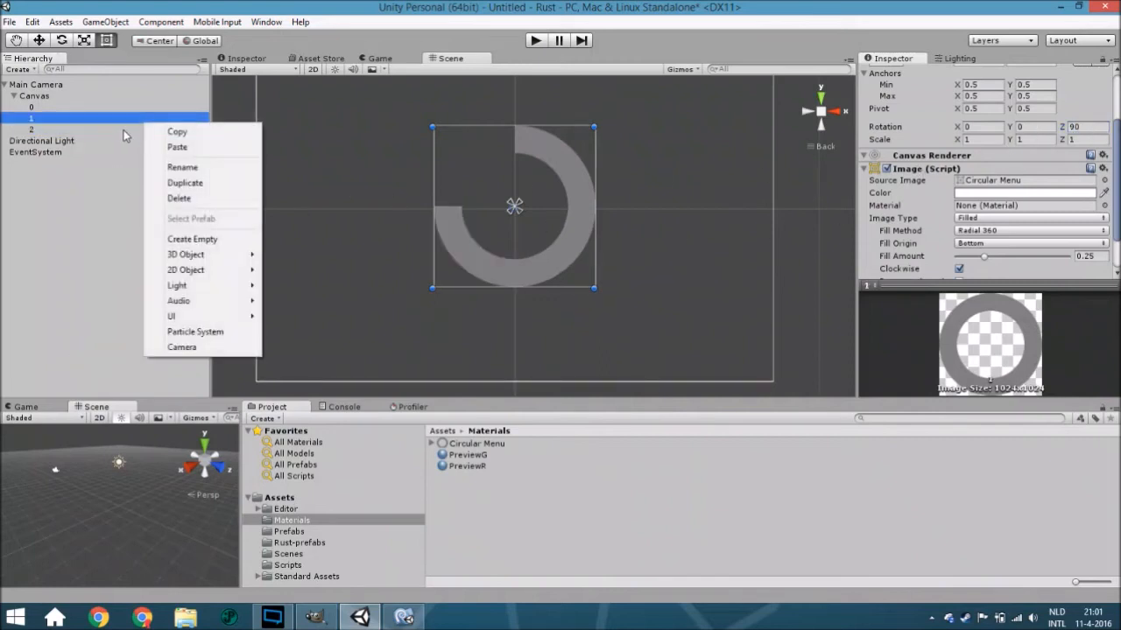
pyautogui.click(195, 190)
pyautogui.click(1084, 127)
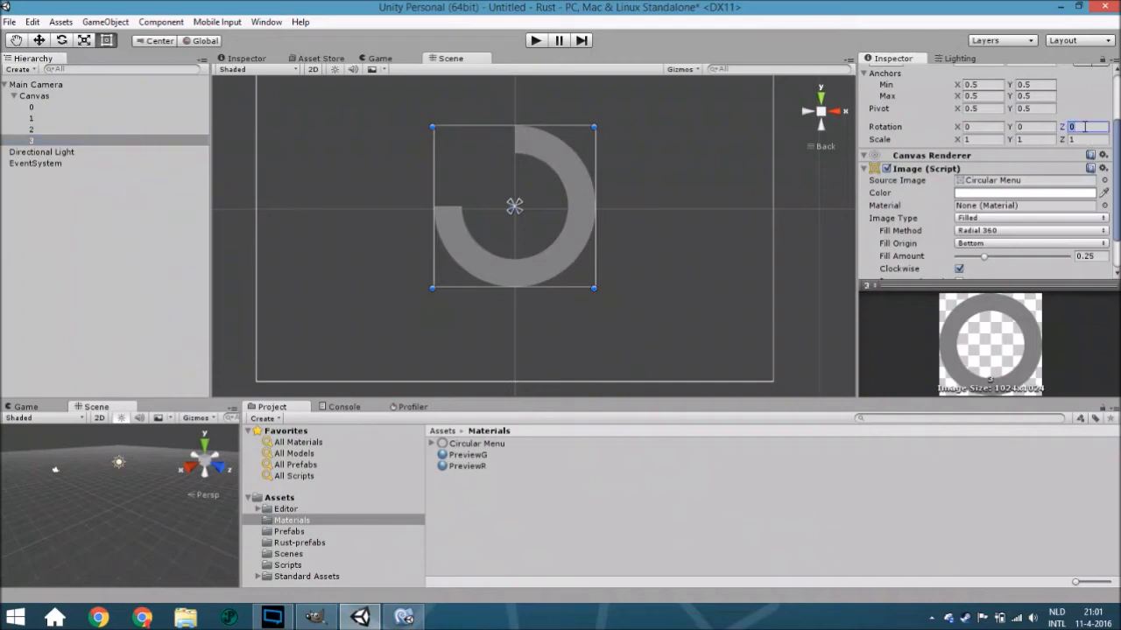
pyautogui.write('-90')
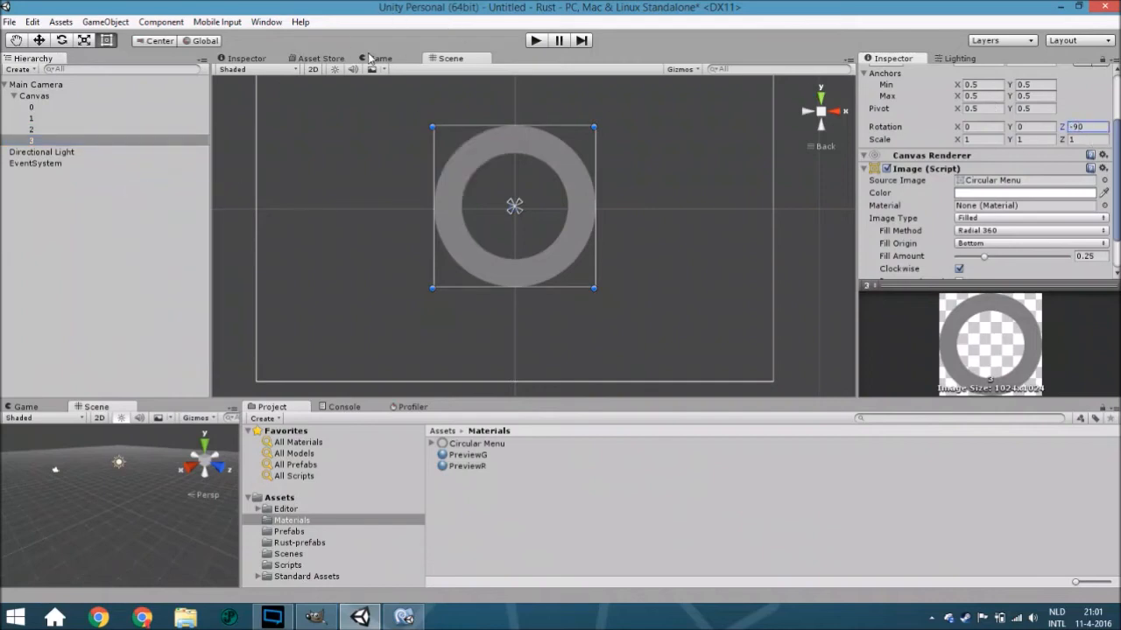
# Assign image 0 as the Sceneimage of the first button in the Main Camera's Cicular Menu script
pyautogui.click(52, 84)
pyautogui.scroll(-5, 933, 278)
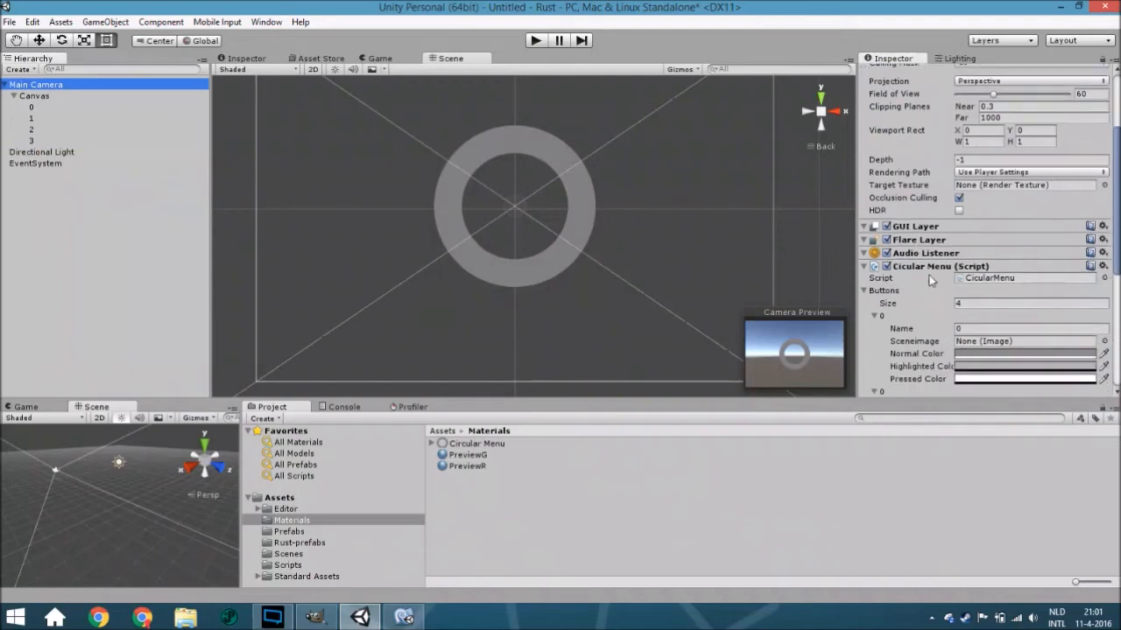
pyautogui.click(1104, 130)
pyautogui.press('Down')
pyautogui.press('Return')
# Assign images 1 and 2 as the Sceneimages of the second and third Cicular Menu buttons
pyautogui.click(1104, 205)
pyautogui.press('Down')
pyautogui.press('Down')
pyautogui.press('Return')
pyautogui.click(1104, 282)
pyautogui.press('Down')
pyautogui.press('Down')
pyautogui.press('Down')
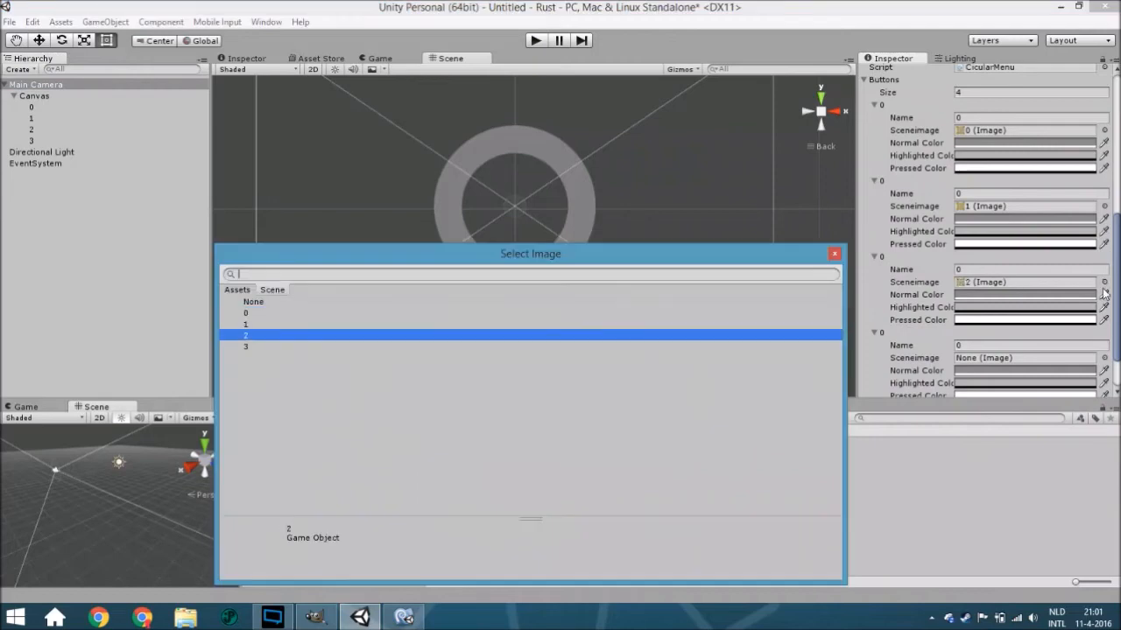
pyautogui.press('Return')
# Assign image 3 as the Sceneimage of the fourth Cicular Menu button
pyautogui.click(1104, 358)
pyautogui.press('Down')
pyautogui.press('Down')
pyautogui.press('Down')
pyautogui.press('Down')
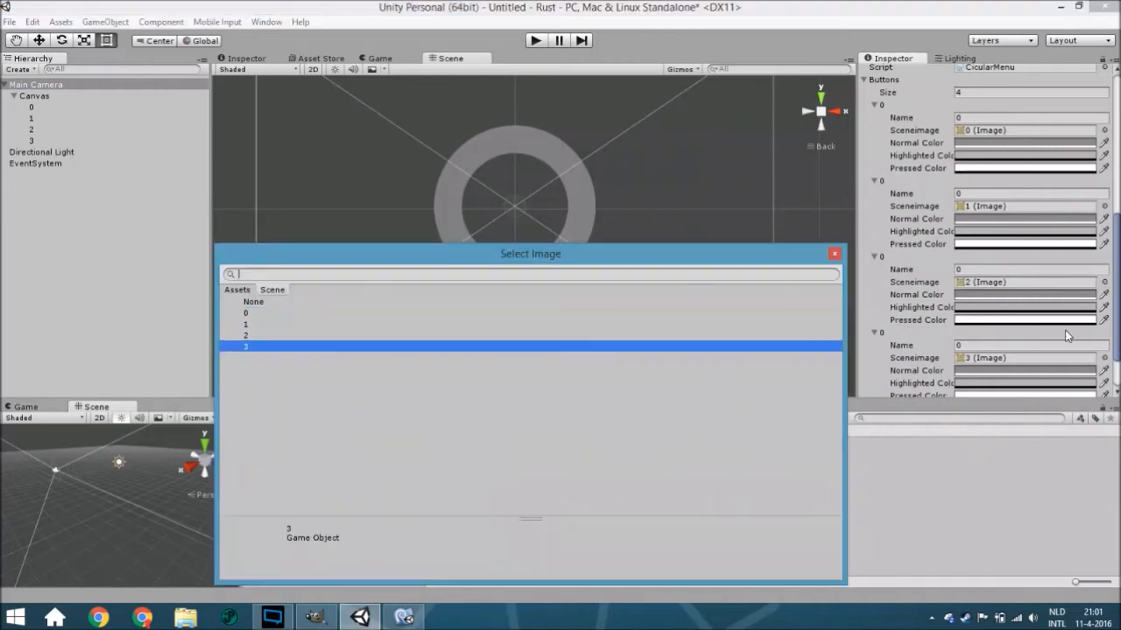
pyautogui.press('Return')
# Run the game to test selecting segments of the circular menu, and stop play mode
pyautogui.scroll(-3, 1066, 336)
pyautogui.click(535, 42)
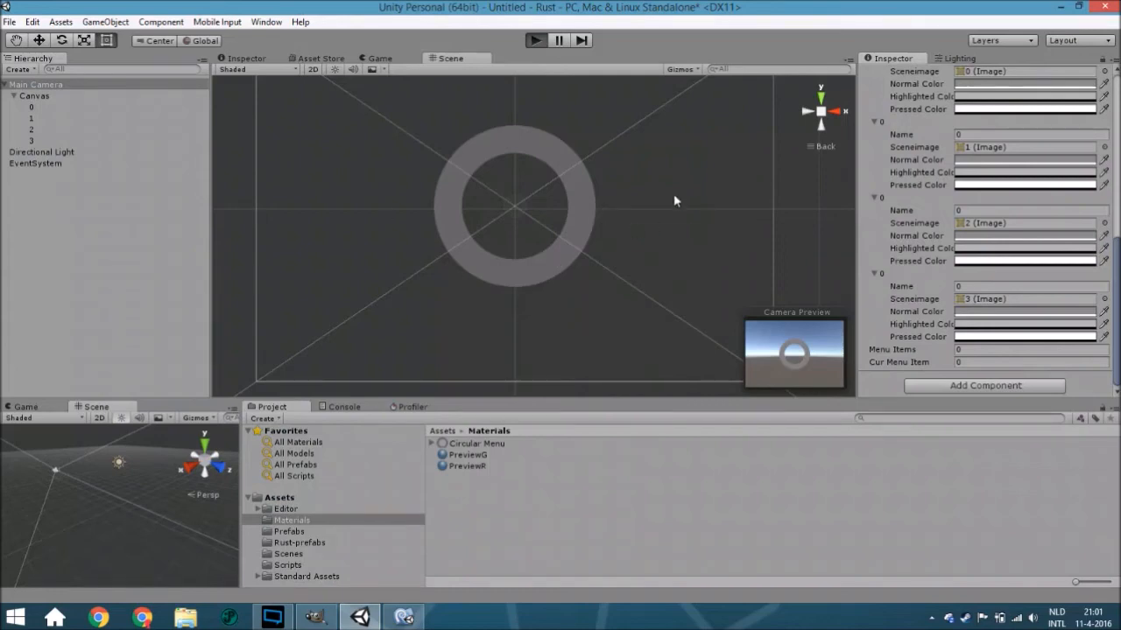
pyautogui.click(661, 140)
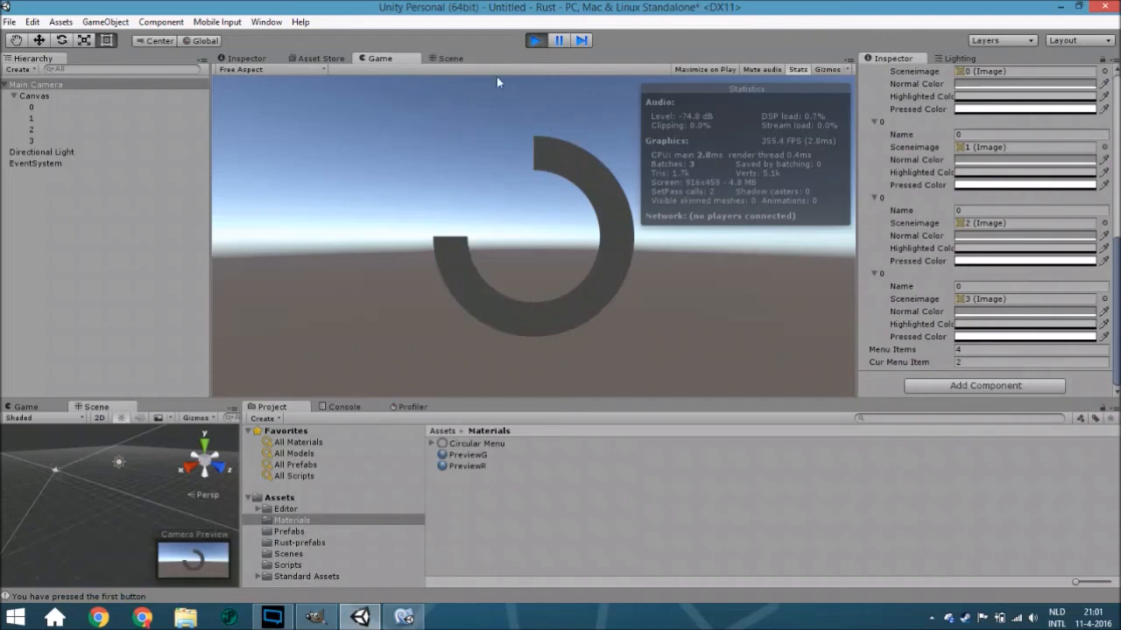
pyautogui.click(535, 40)
# Reduce the Cicular Menu script's Buttons array to a size of 1
pyautogui.scroll(3, 1015, 210)
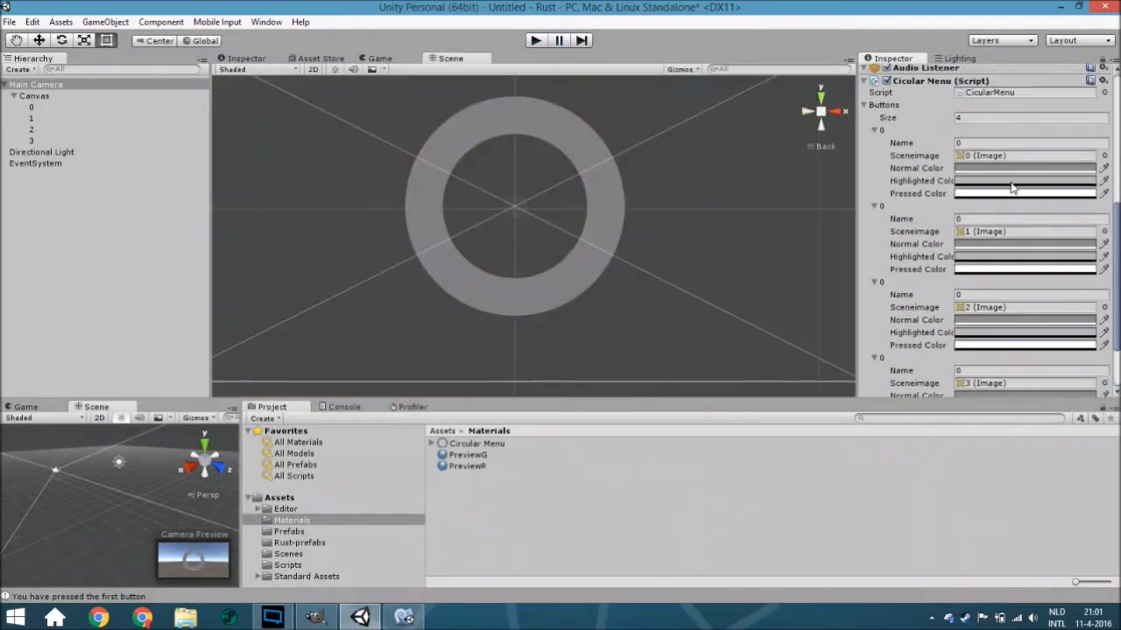
pyautogui.click(967, 118)
pyautogui.write('1')
pyautogui.press('Return')
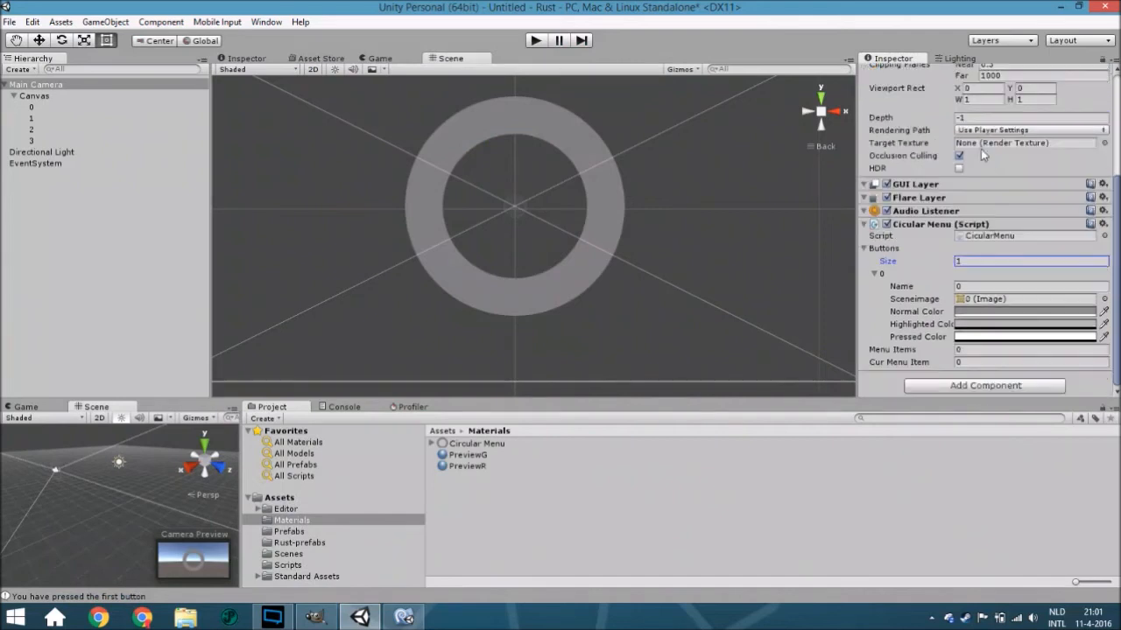
# Set the alpha of the first button's Highlighted Color and Pressed Color to 255
pyautogui.click(966, 324)
pyautogui.moveTo(719, 381); pyautogui.dragTo(823, 370)
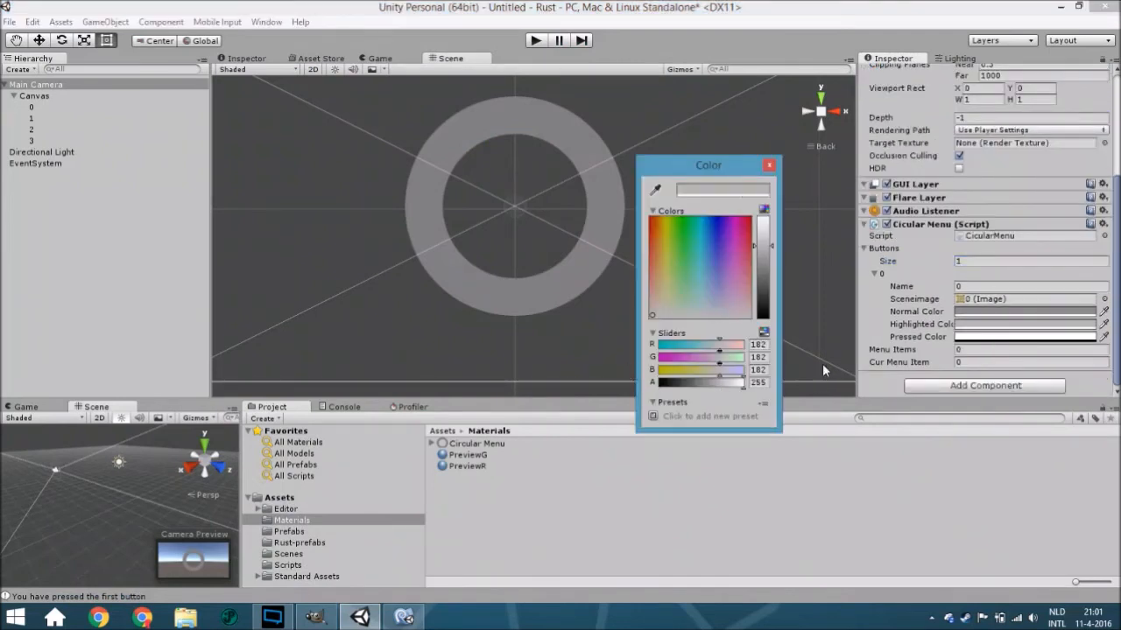
pyautogui.click(769, 166)
pyautogui.click(1015, 337)
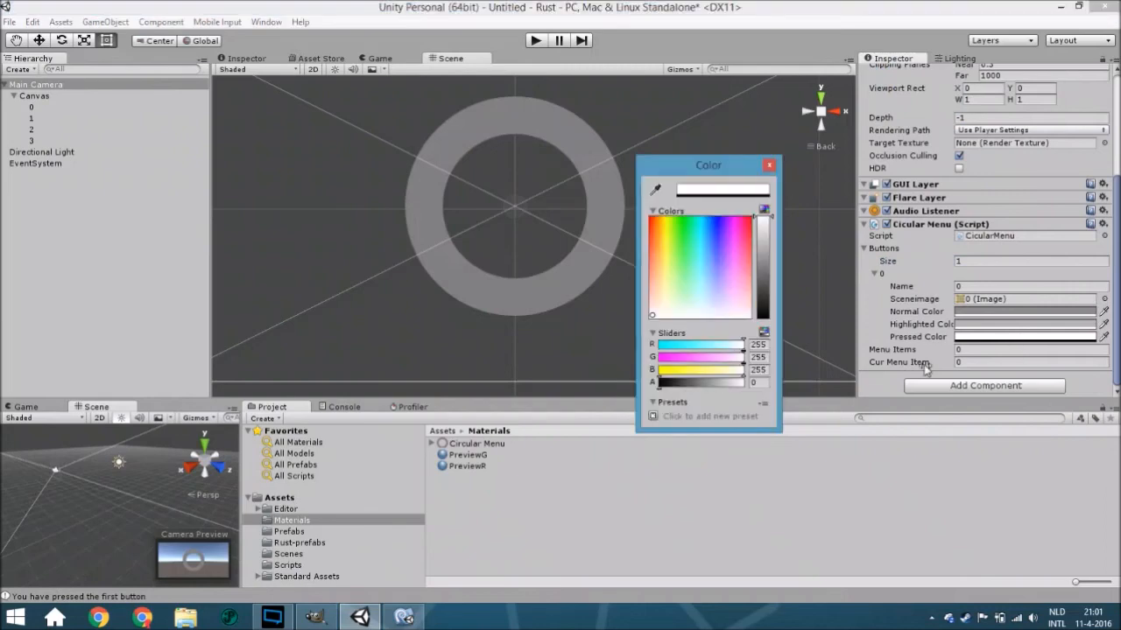
pyautogui.moveTo(717, 381); pyautogui.dragTo(819, 322)
pyautogui.click(769, 166)
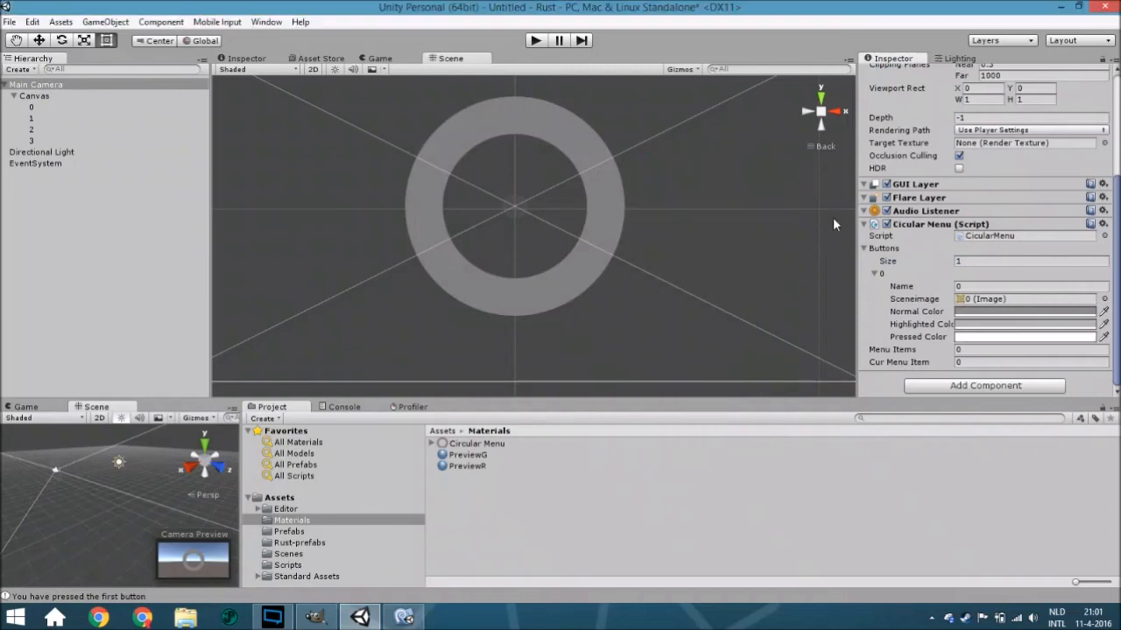
# Expand the Cicular Menu script's Buttons array to a size of 4
pyautogui.click(976, 283)
pyautogui.click(971, 259)
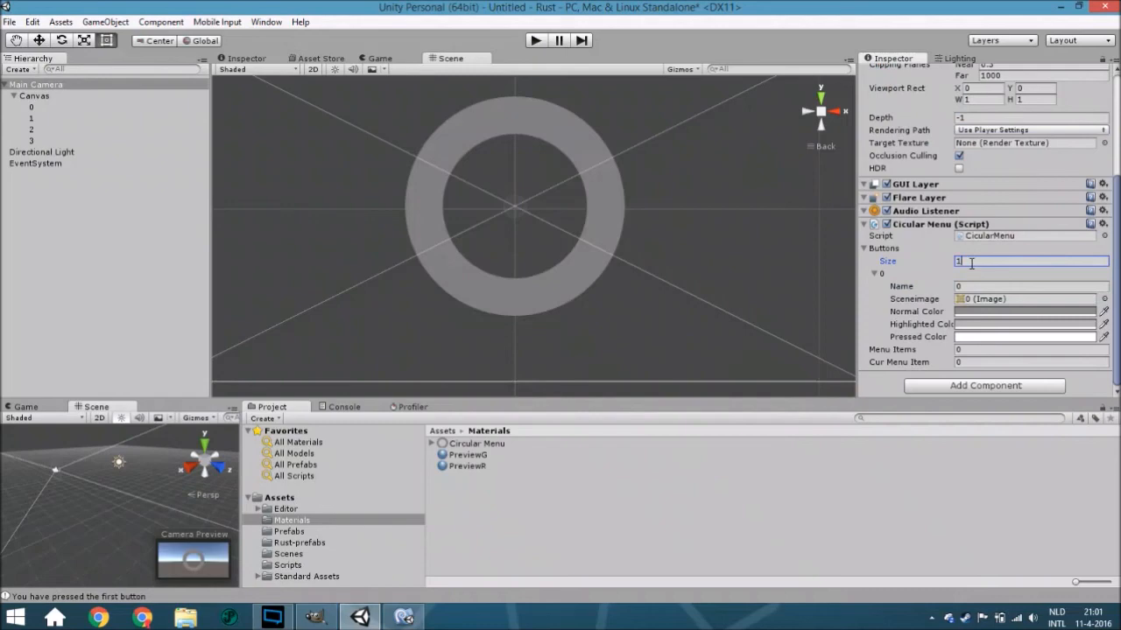
pyautogui.write('4')
pyautogui.press('Return')
# Name the second button 1 and assign image 1 as its Sceneimage
pyautogui.click(959, 320)
pyautogui.write('1')
pyautogui.click(1104, 332)
pyautogui.doubleClick(787, 324)
# Name the third button 2 and assign image 2 as its Sceneimage
pyautogui.scroll(-2, 1069, 350)
pyautogui.click(1043, 313)
pyautogui.write('2')
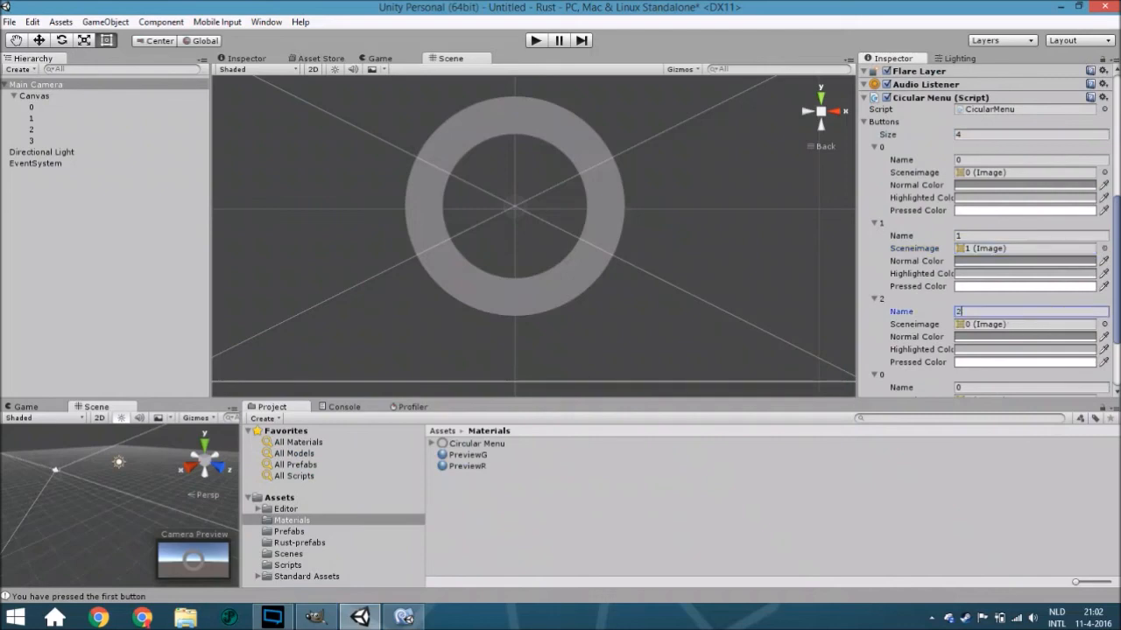
pyautogui.click(1104, 324)
pyautogui.doubleClick(787, 340)
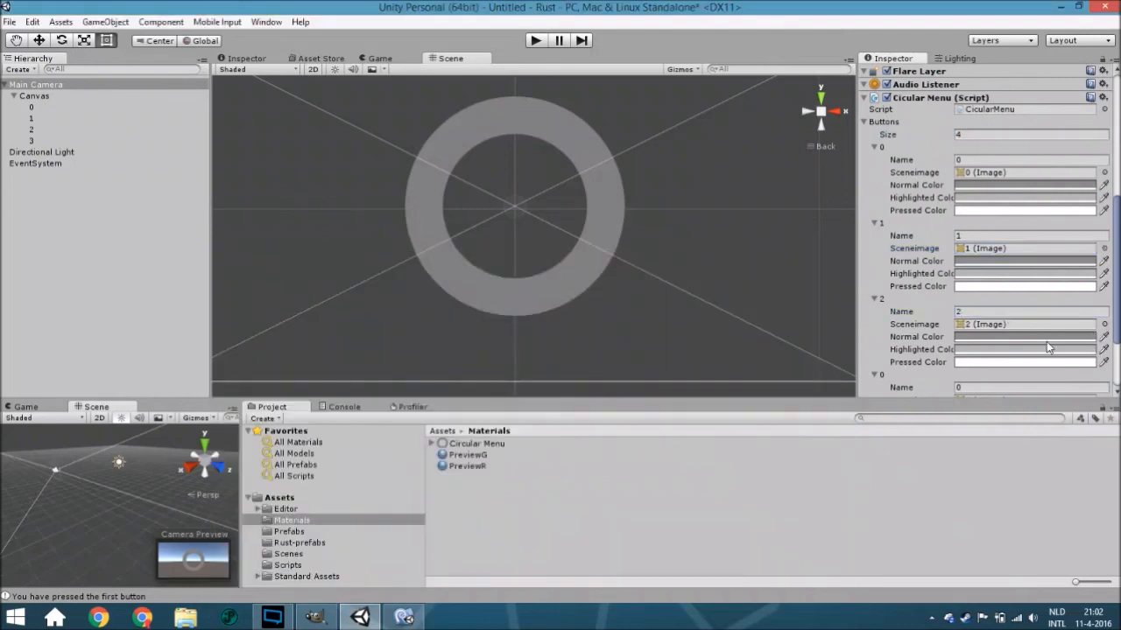
# Name the fourth button 3 and assign image 3 as its Sceneimage
pyautogui.scroll(-1, 1012, 346)
pyautogui.click(1012, 345)
pyautogui.write('3')
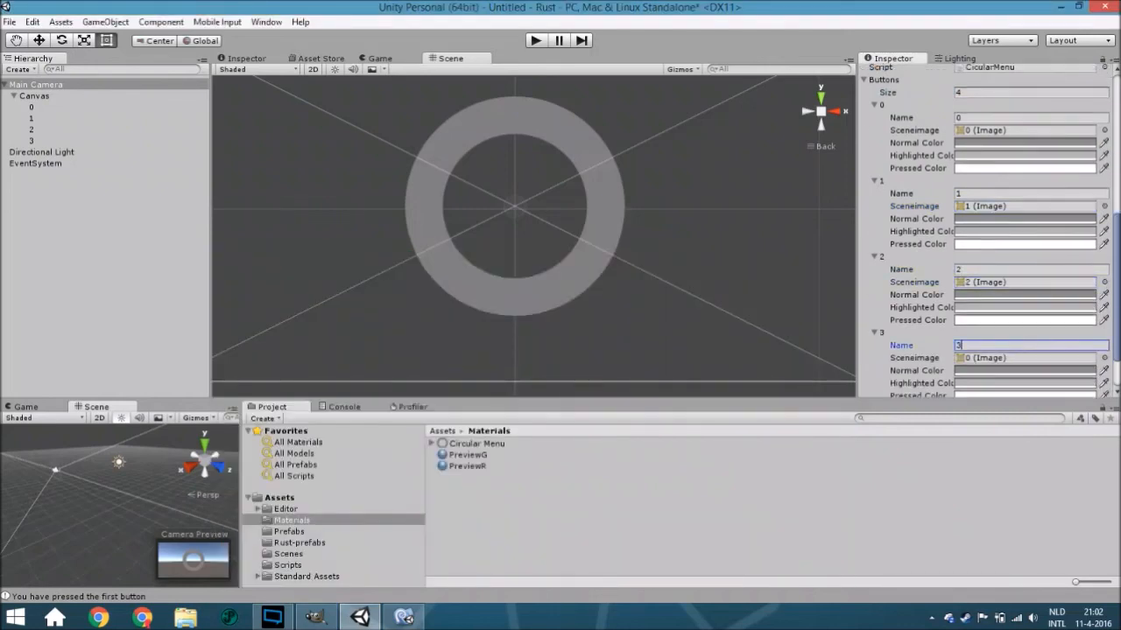
pyautogui.click(1104, 358)
pyautogui.doubleClick(797, 347)
# Test the circular menu's first segment in play mode against a cleared Console
pyautogui.scroll(-2, 1009, 348)
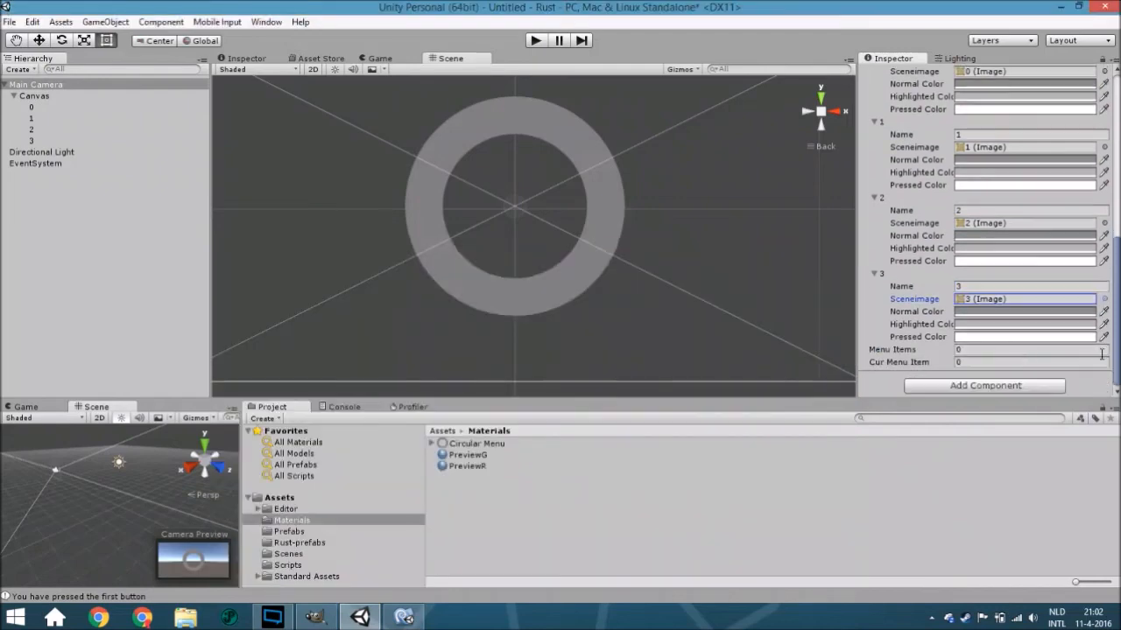
pyautogui.click(535, 40)
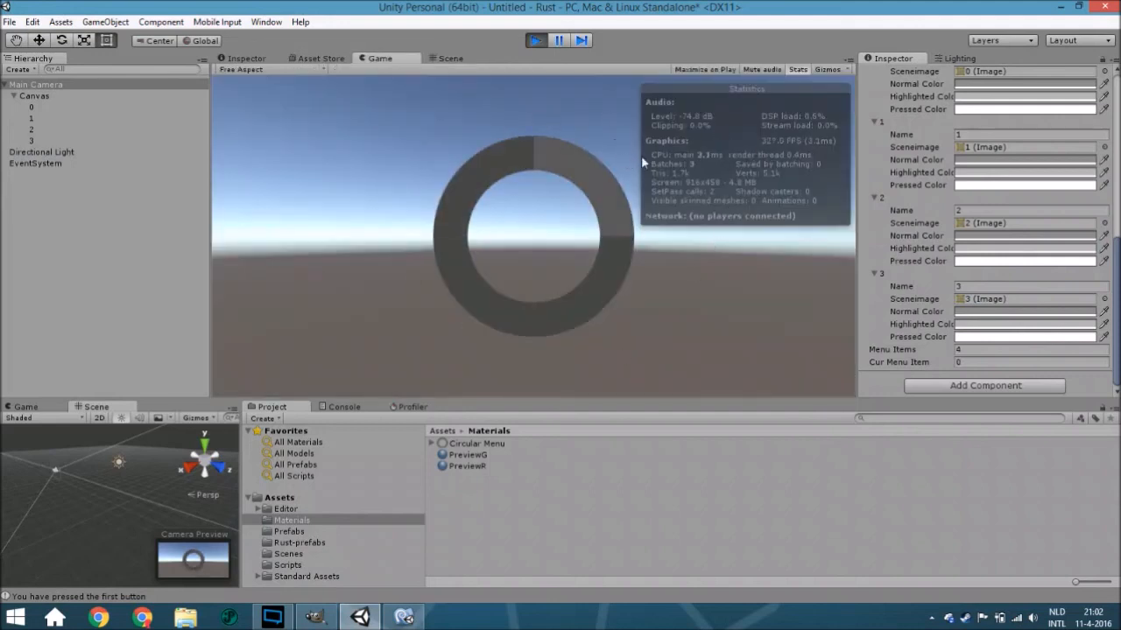
pyautogui.click(354, 408)
pyautogui.click(257, 418)
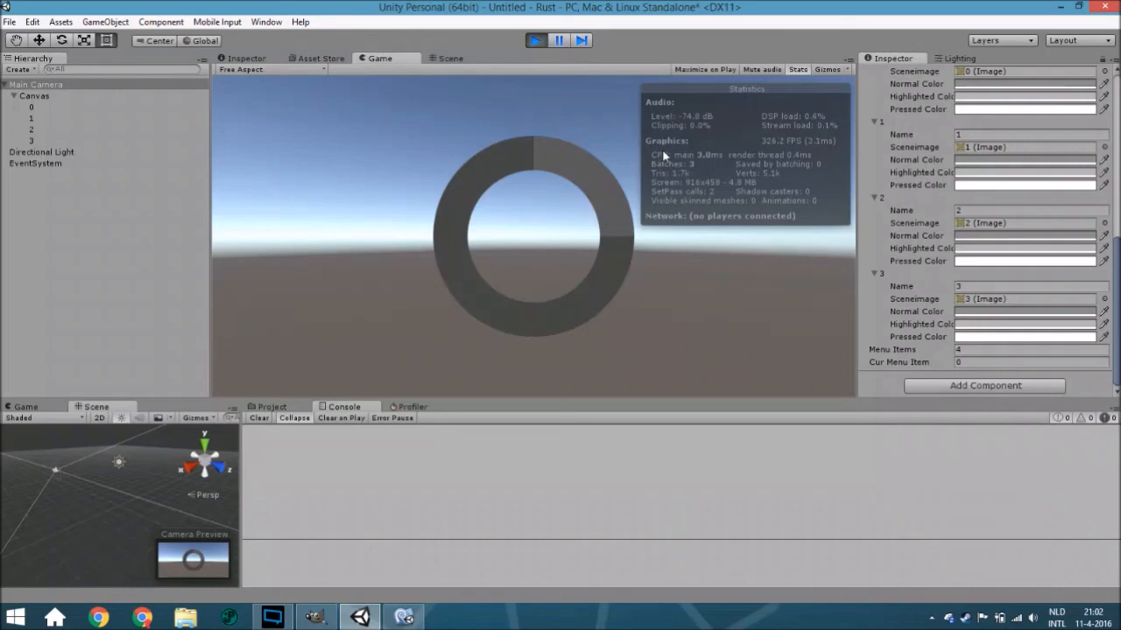
pyautogui.click(639, 175)
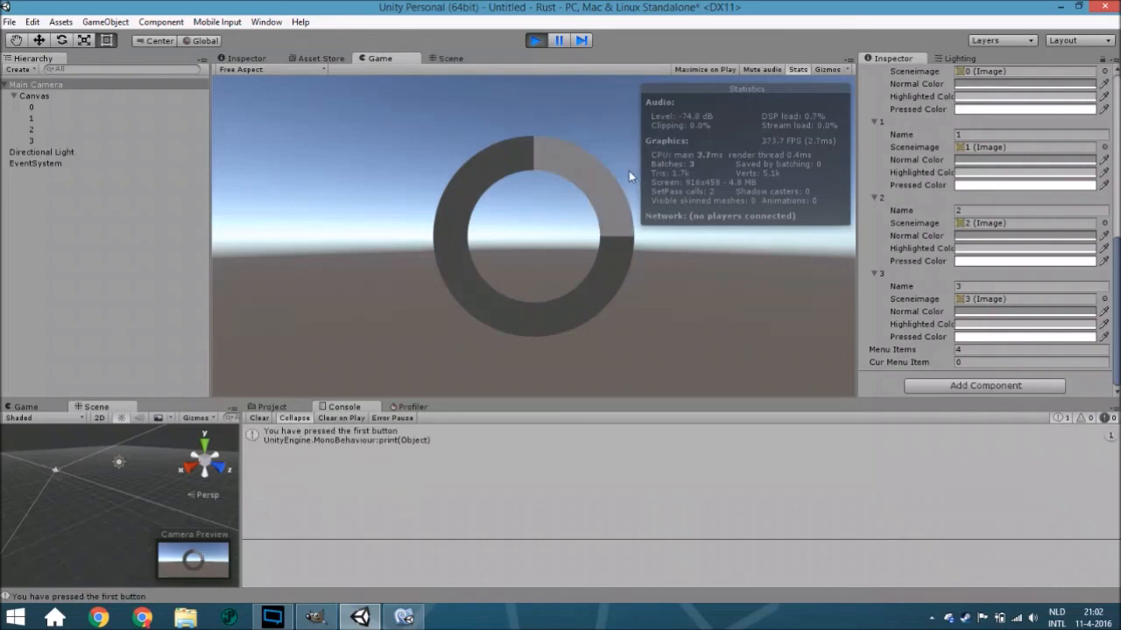